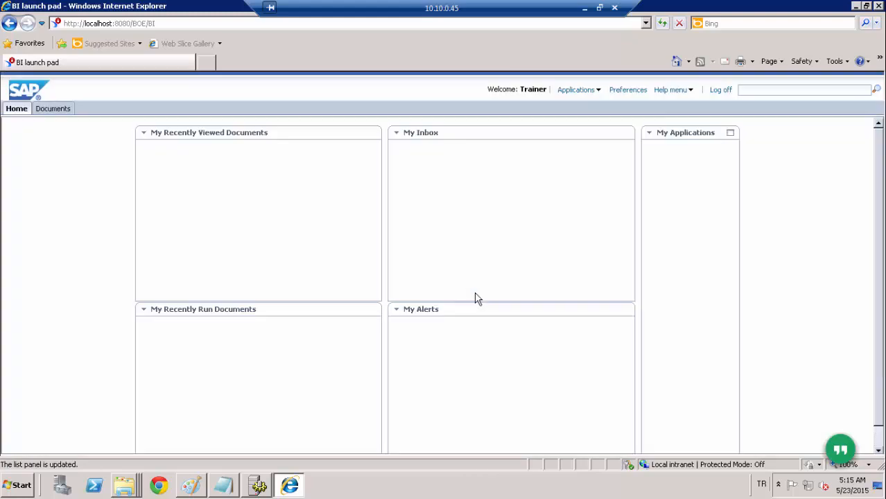
- Create a new Web Intelligence document using the first eFashion universe as its data source
{"action": "left_click", "coordinate": [601, 95]}
{"action": "left_click", "coordinate": [589, 114]}
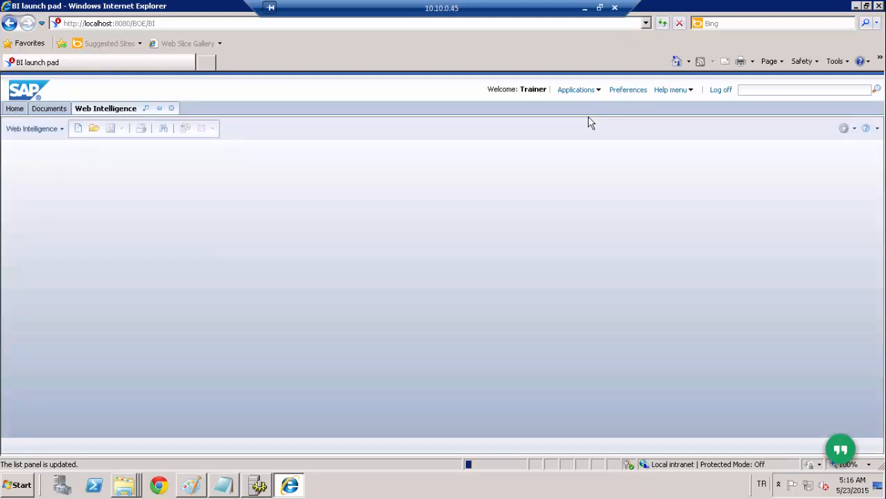
{"action": "left_click", "coordinate": [77, 128]}
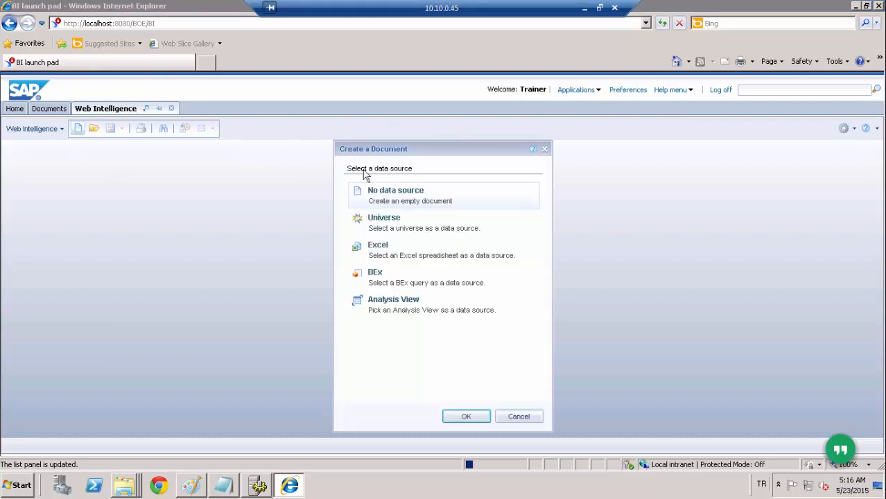
{"action": "left_click", "coordinate": [394, 228]}
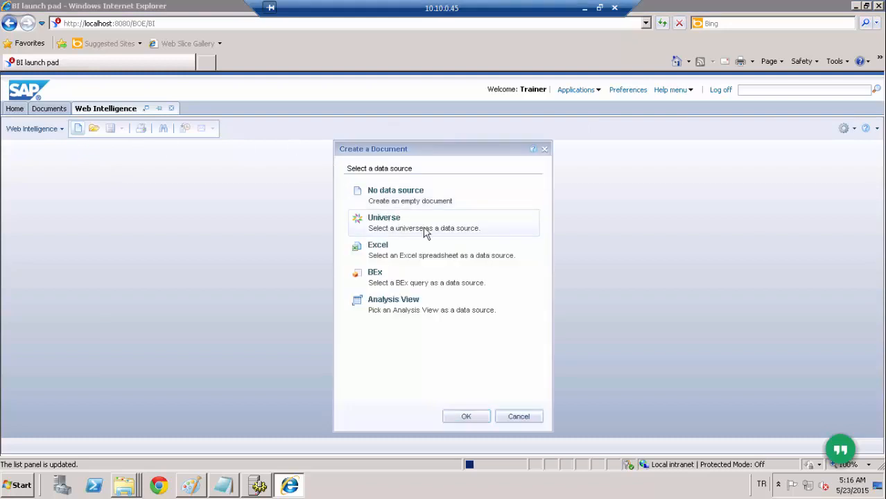
{"action": "left_click", "coordinate": [467, 419]}
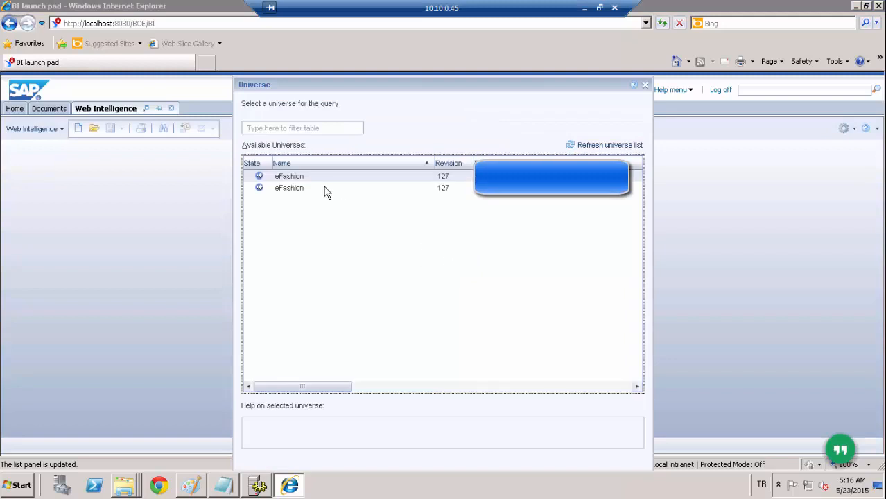
{"action": "double_click", "coordinate": [286, 177]}
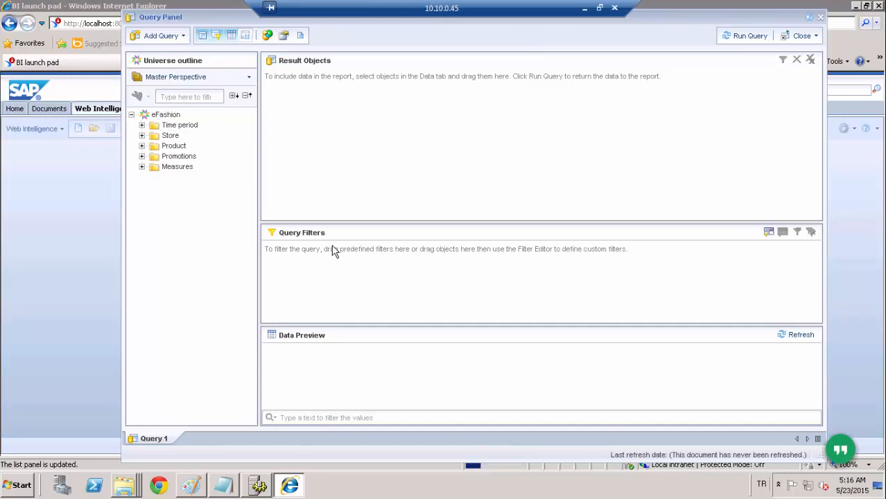
- Add Year, Quarter, State and Sales revenue to the query's result objects, and add Year as a query filter
{"action": "left_click", "coordinate": [142, 126]}
{"action": "left_click_drag", "start_coordinate": [180, 136], "coordinate": [324, 120]}
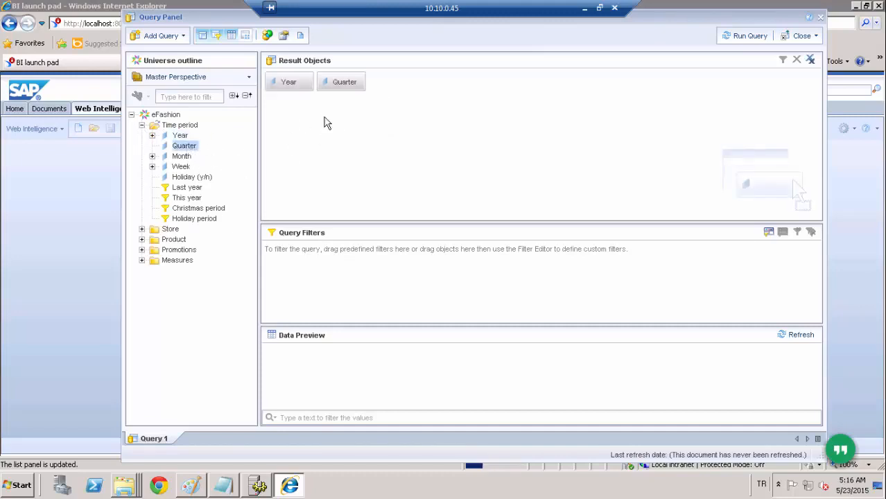
{"action": "left_click", "coordinate": [142, 229]}
{"action": "left_click", "coordinate": [181, 240]}
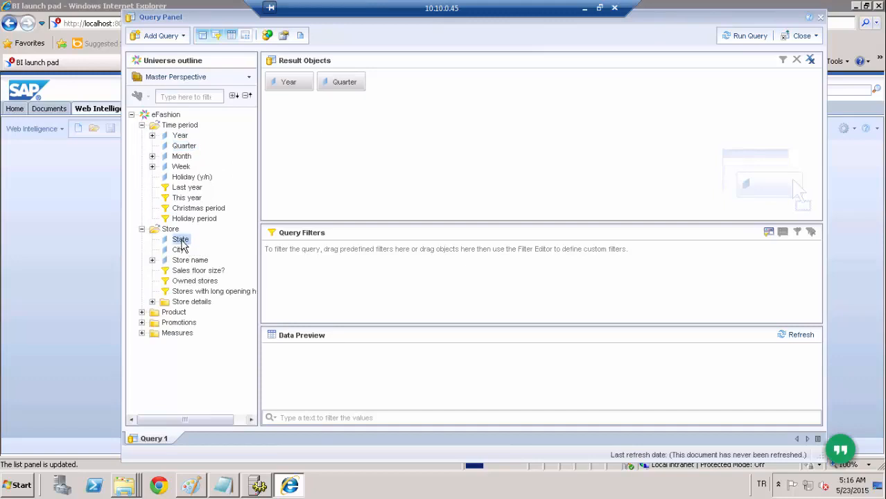
{"action": "left_click_drag", "start_coordinate": [427, 185], "coordinate": [421, 176]}
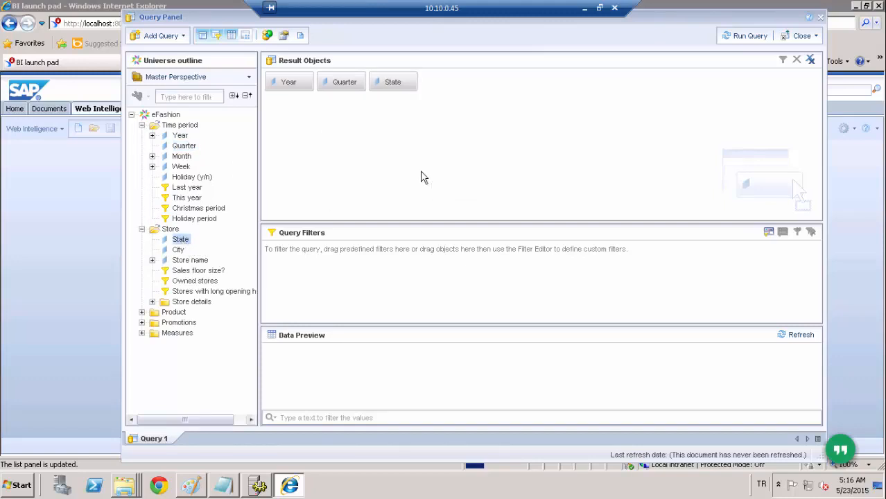
{"action": "left_click", "coordinate": [141, 333]}
{"action": "left_click_drag", "start_coordinate": [183, 348], "coordinate": [479, 155]}
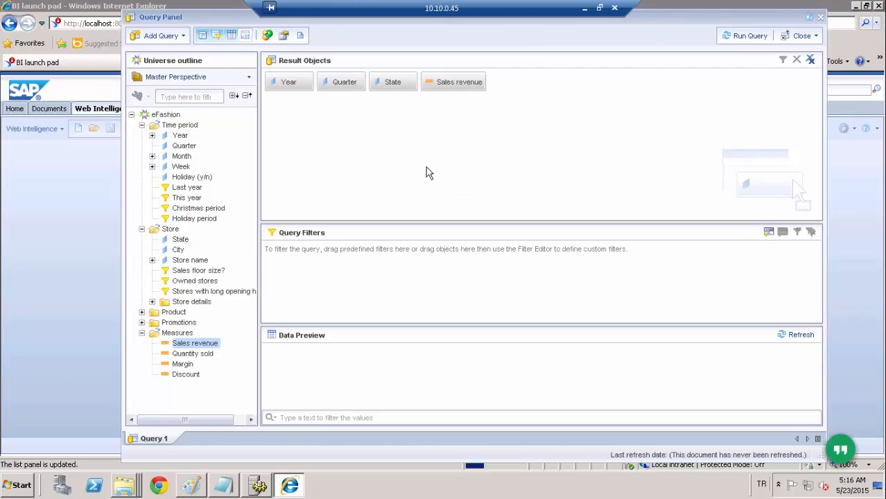
{"action": "left_click", "coordinate": [297, 91]}
{"action": "left_click_drag", "start_coordinate": [297, 91], "coordinate": [322, 264]}
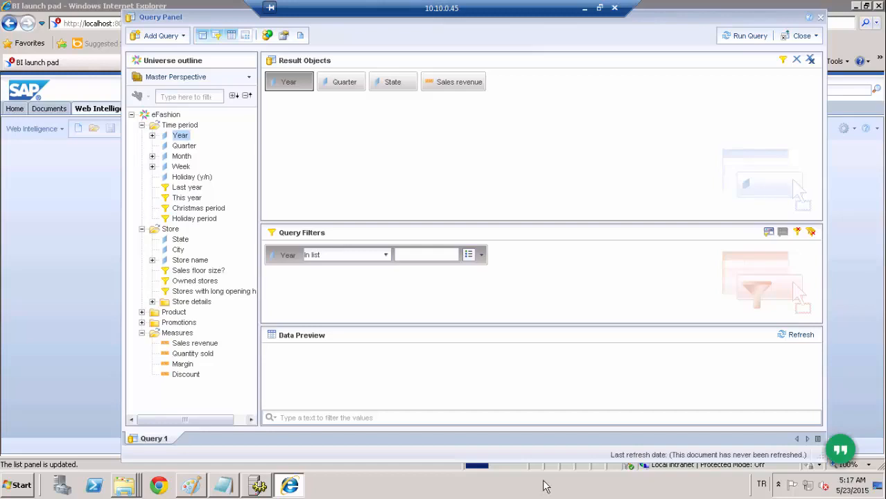
- Add the predefined Last year filter to the query filters, and remove it again
{"action": "left_click", "coordinate": [190, 188]}
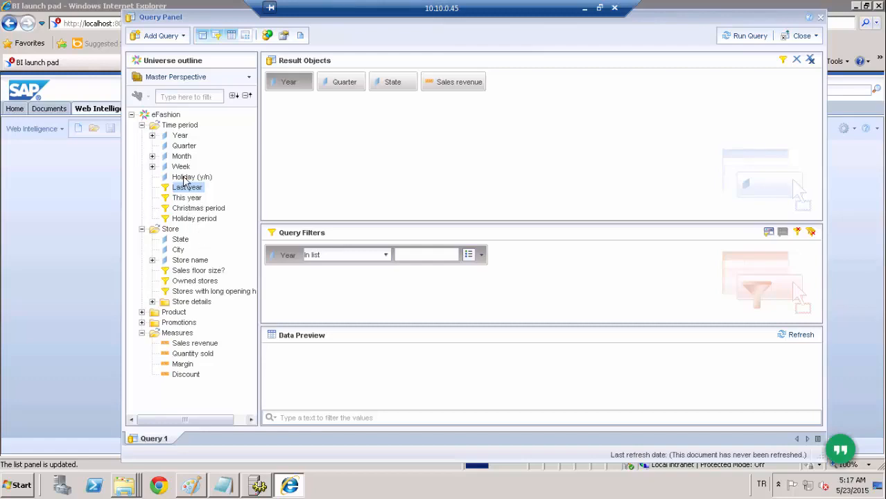
{"action": "left_click_drag", "start_coordinate": [186, 187], "coordinate": [294, 304]}
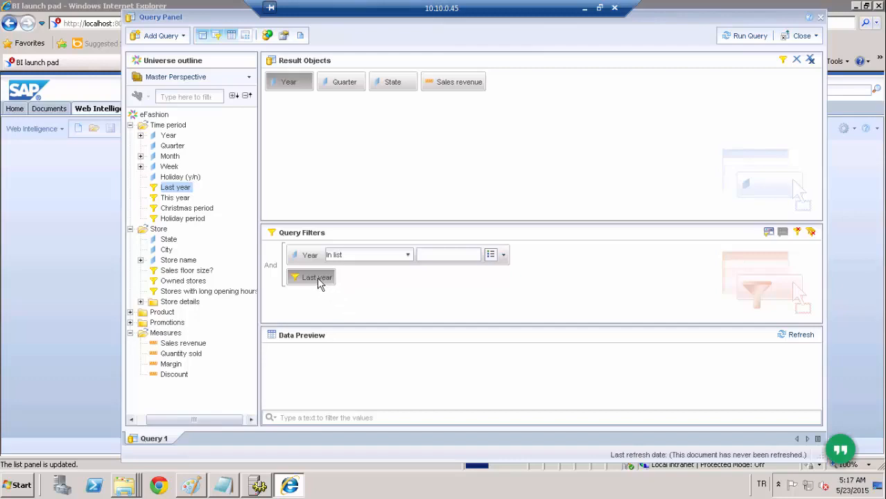
{"action": "left_click_drag", "start_coordinate": [312, 278], "coordinate": [197, 199]}
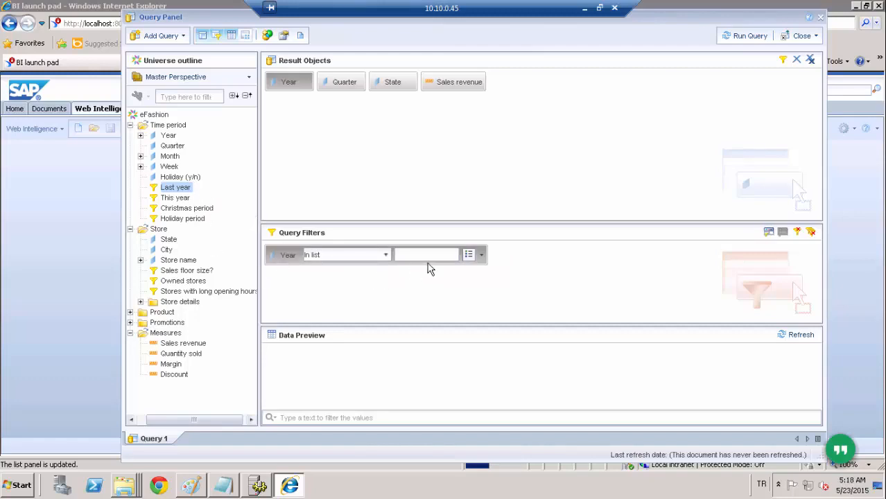
- Examine the operand types and the list of values offered for the Year filter, without selecting a value
{"action": "left_click", "coordinate": [481, 256]}
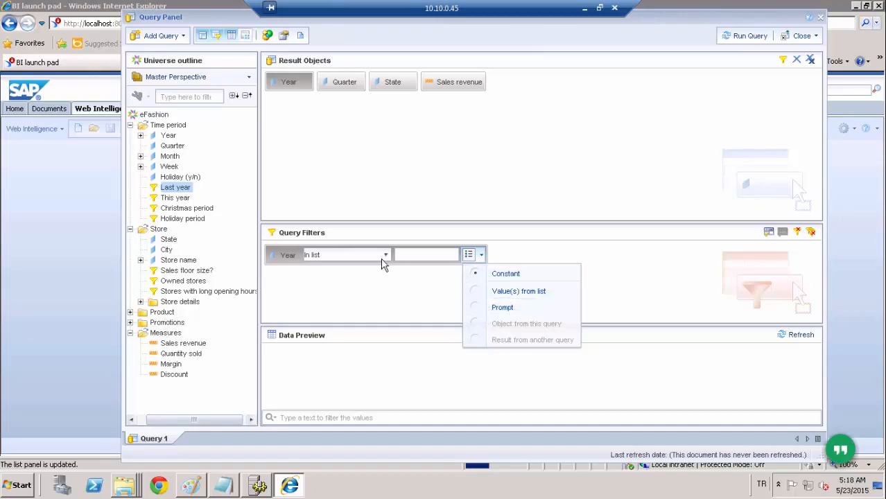
{"action": "left_click", "coordinate": [417, 256]}
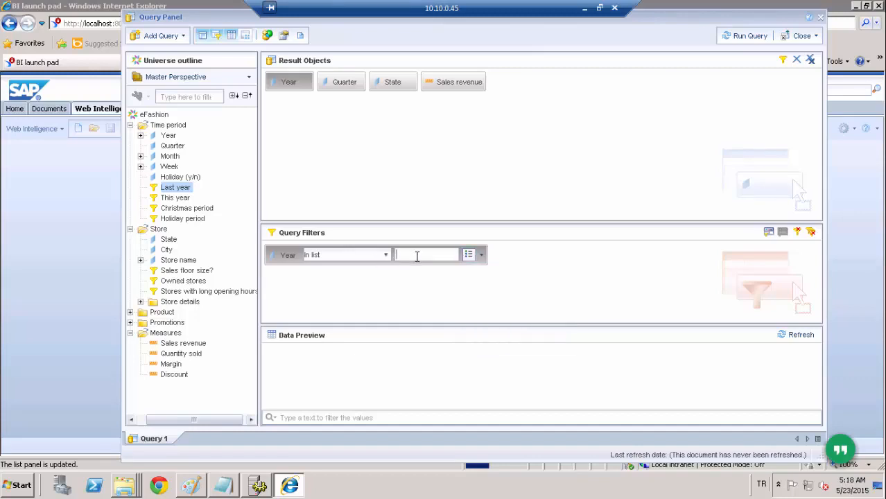
{"action": "left_click", "coordinate": [482, 257]}
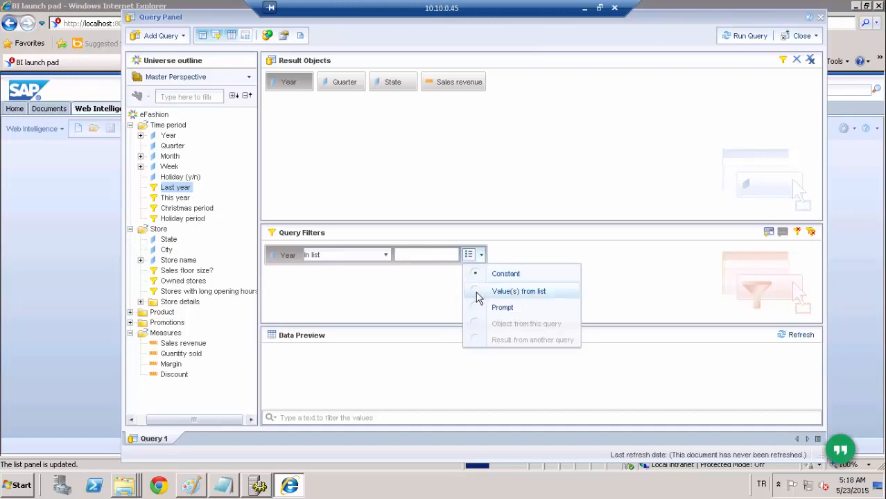
{"action": "left_click", "coordinate": [513, 291]}
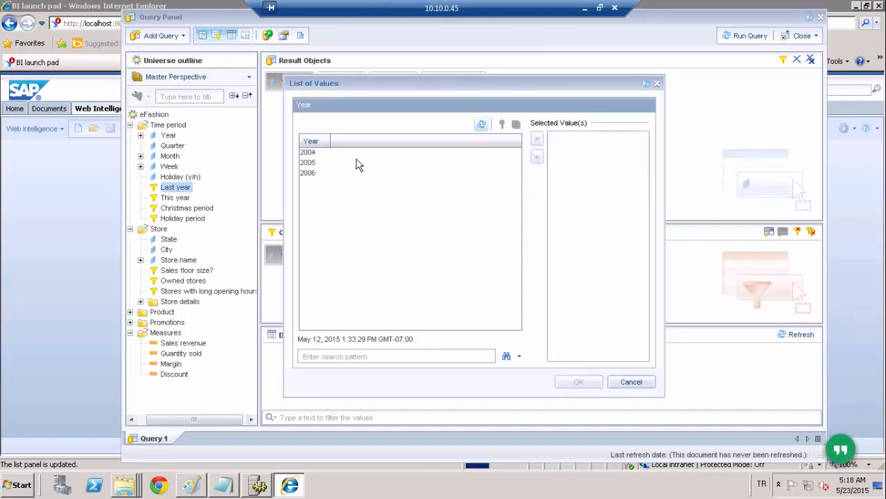
{"action": "left_click", "coordinate": [657, 84]}
- Set the Year filter to Equal to 2004 and run the query, keeping the current Windows color scheme permanently
{"action": "left_click", "coordinate": [419, 257]}
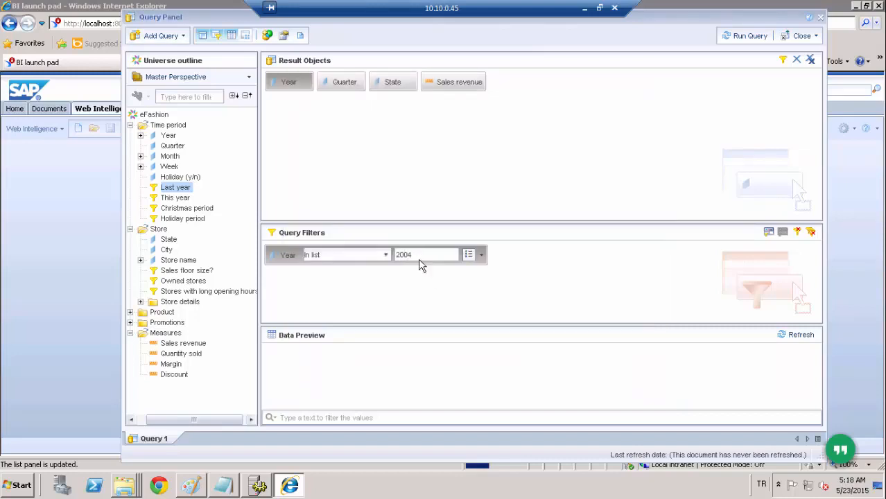
{"action": "left_click", "coordinate": [385, 256]}
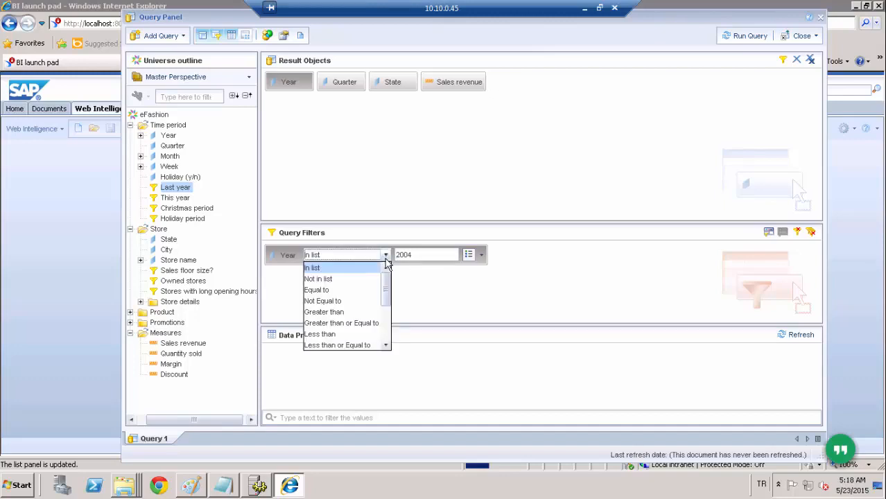
{"action": "left_click", "coordinate": [357, 291]}
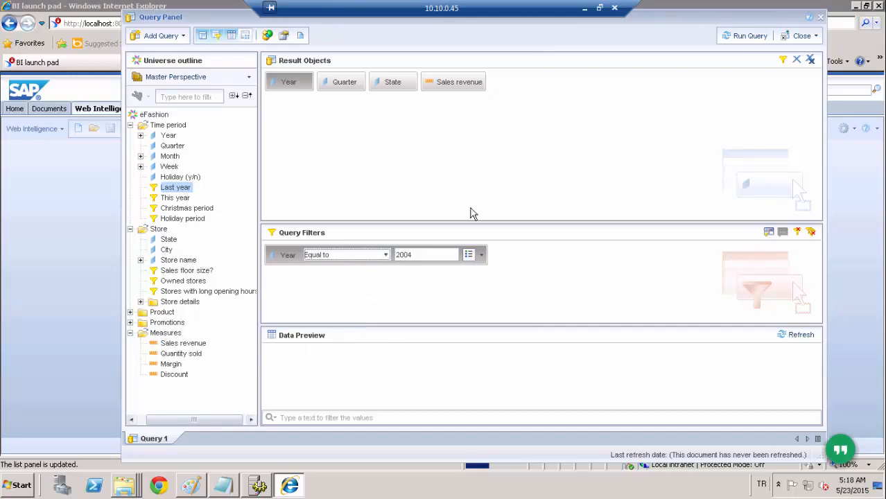
{"action": "left_click", "coordinate": [741, 37]}
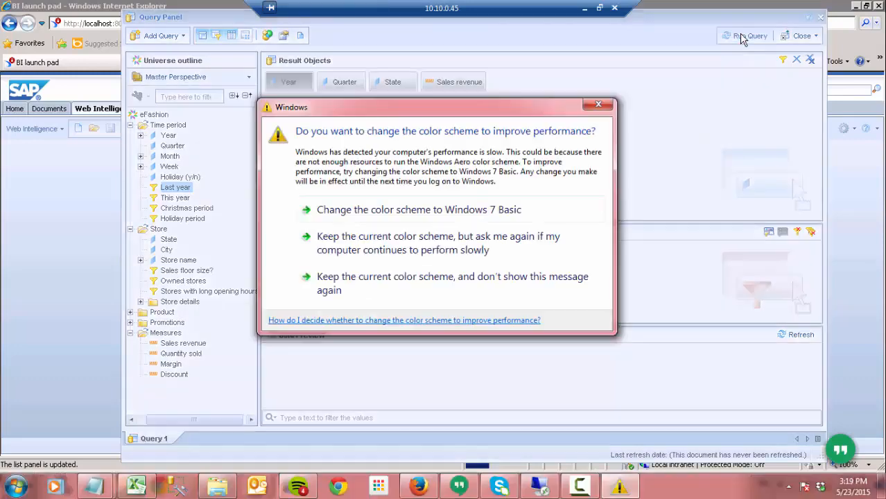
{"action": "left_click", "coordinate": [381, 277]}
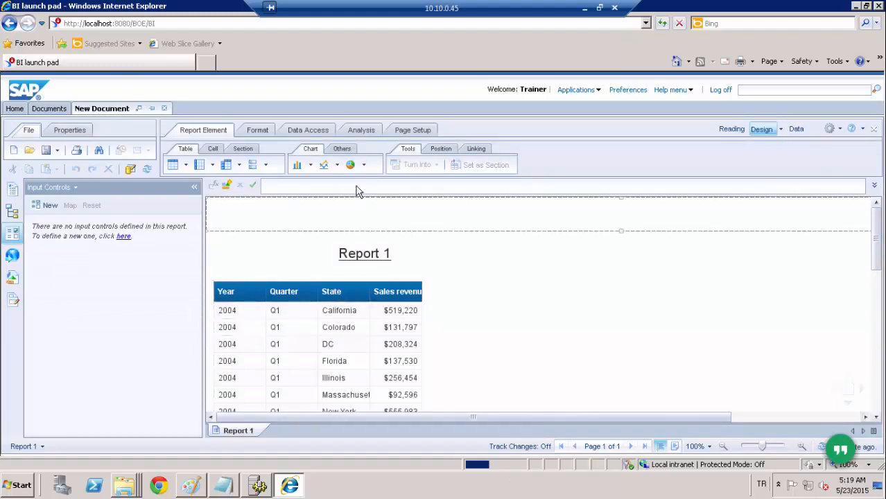
- Reopen the report's query for editing and set the Year filter's operator to In list
{"action": "left_click", "coordinate": [308, 130]}
{"action": "left_click", "coordinate": [275, 167]}
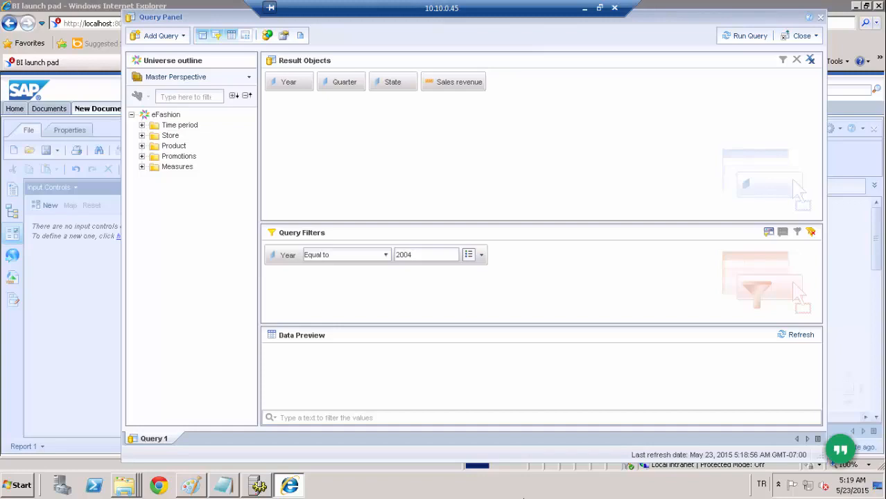
{"action": "left_click", "coordinate": [387, 256]}
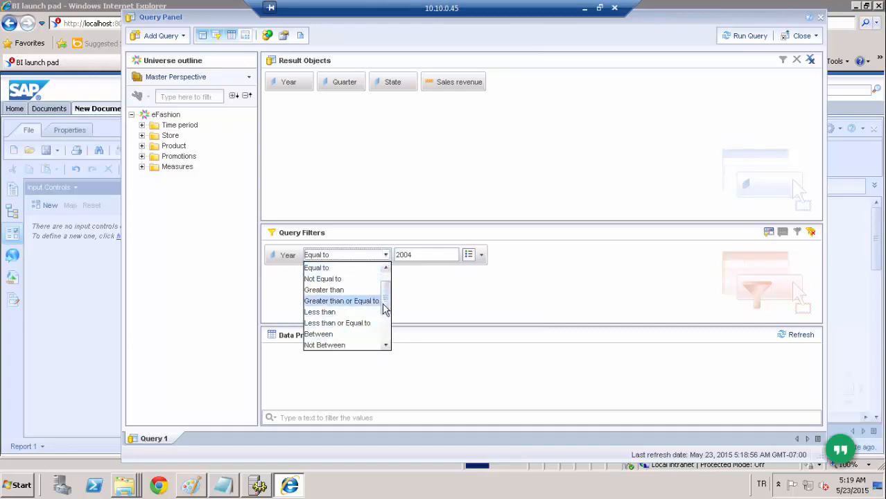
{"action": "scroll", "coordinate": [381, 309], "scroll_direction": "down", "scroll_amount": 2}
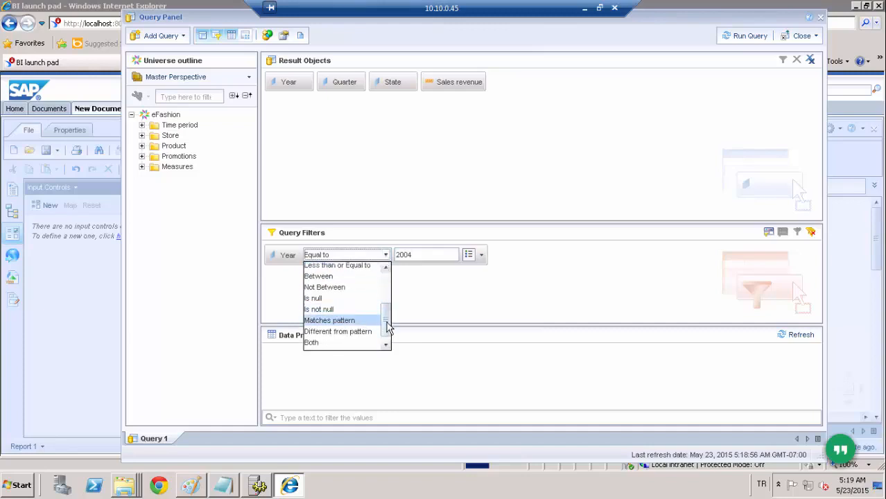
{"action": "left_click_drag", "start_coordinate": [388, 328], "coordinate": [388, 277]}
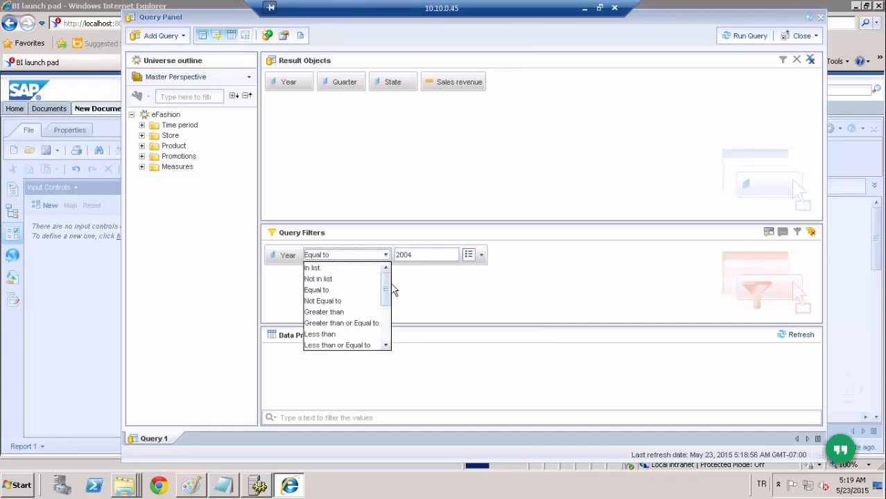
{"action": "left_click", "coordinate": [360, 268]}
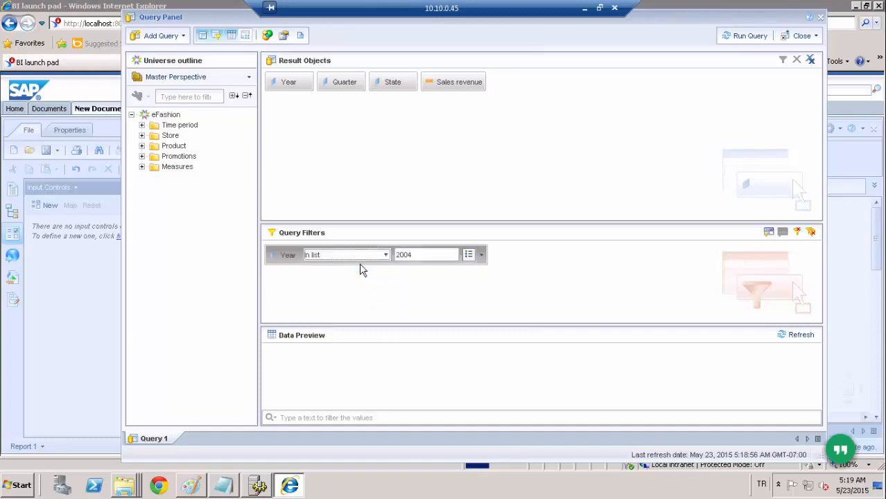
- Add 2005 to the Year filter's selected values from the list of values and run the query
{"action": "left_click", "coordinate": [482, 256]}
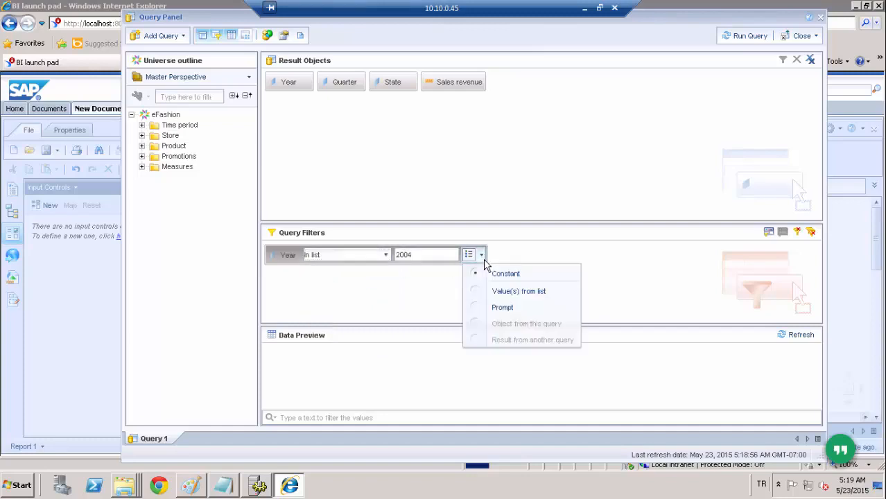
{"action": "left_click", "coordinate": [469, 292]}
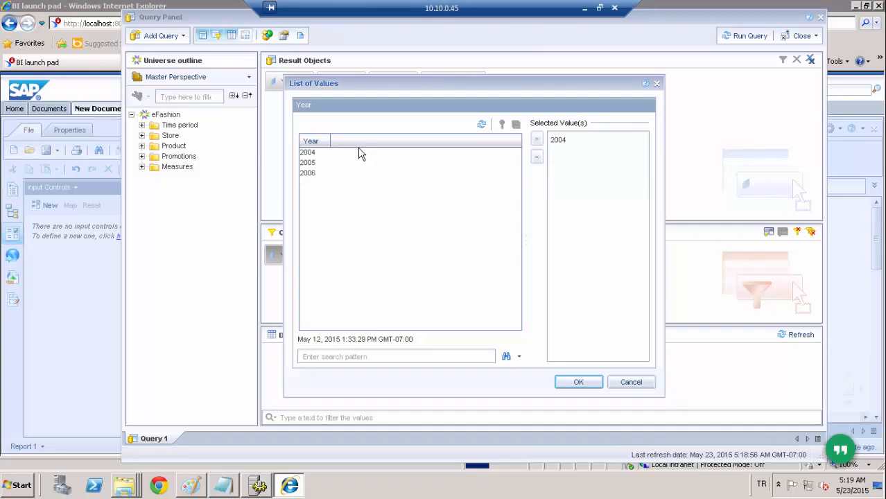
{"action": "double_click", "coordinate": [316, 166]}
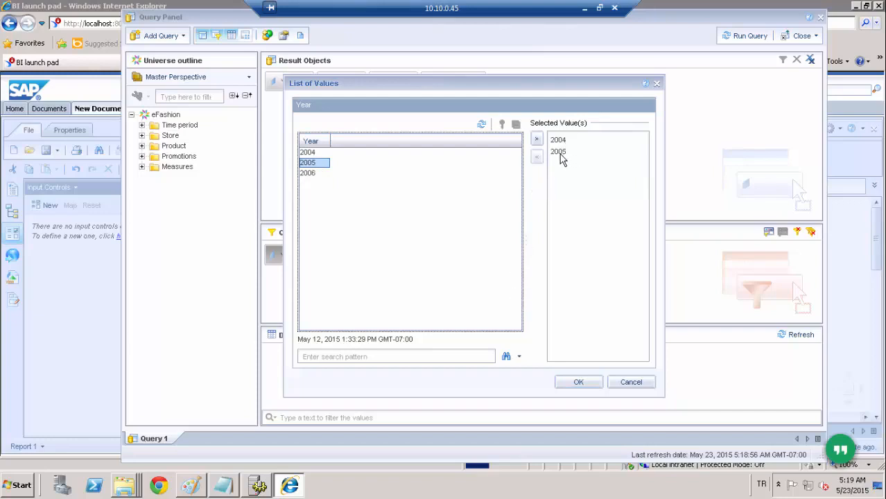
{"action": "left_click", "coordinate": [580, 386]}
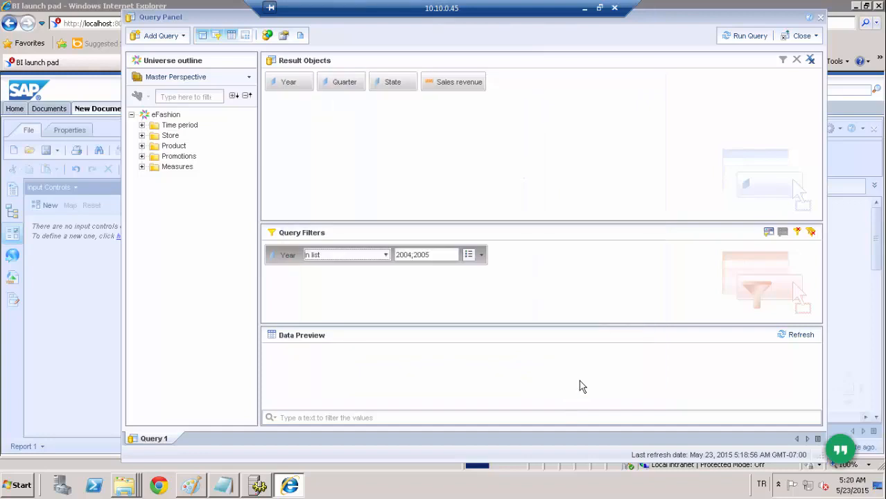
{"action": "left_click", "coordinate": [746, 36]}
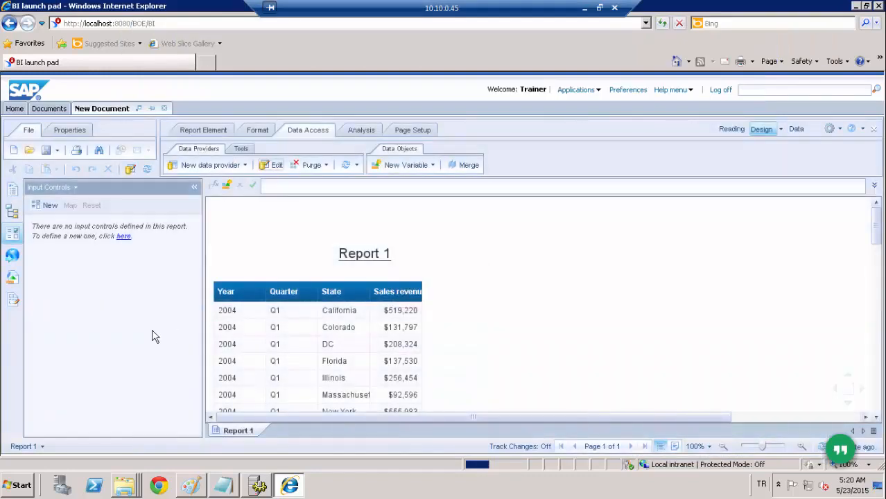
- Display the document's available objects and insert Year as a separate table beside the main table in Report 1
{"action": "left_click", "coordinate": [12, 277]}
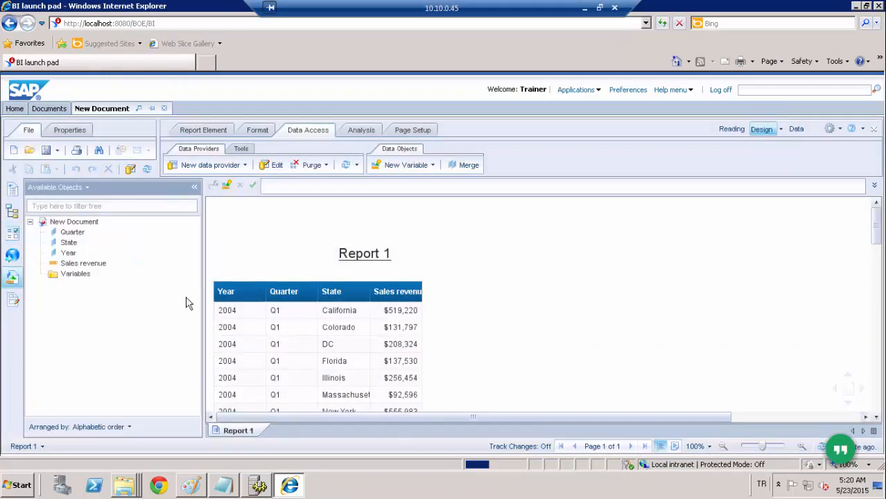
{"action": "left_click", "coordinate": [69, 254]}
{"action": "left_click_drag", "start_coordinate": [69, 254], "coordinate": [524, 280]}
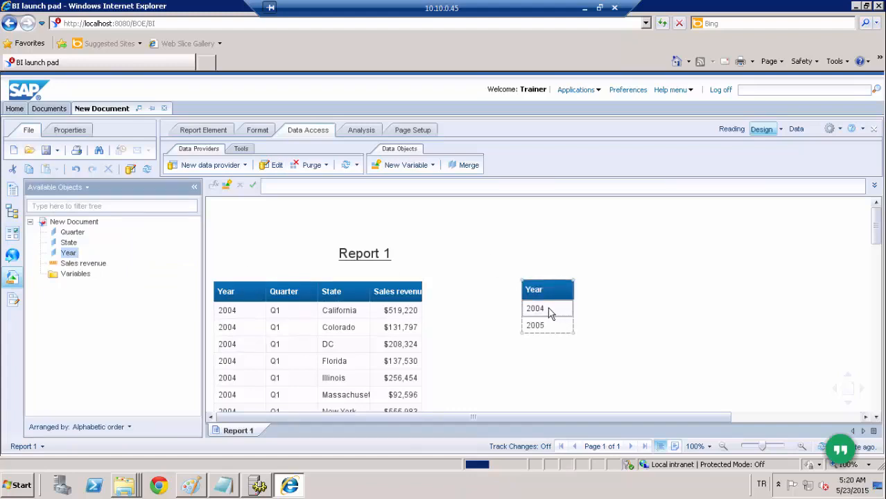
- Reopen the report's query for editing, review the Year filter's available operators and delete the Year filter
{"action": "left_click", "coordinate": [276, 167]}
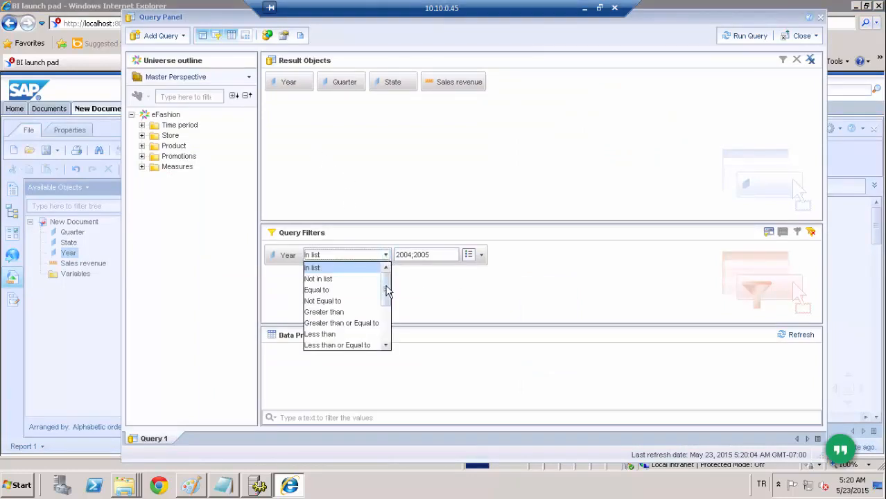
{"action": "left_click_drag", "start_coordinate": [386, 288], "coordinate": [385, 333]}
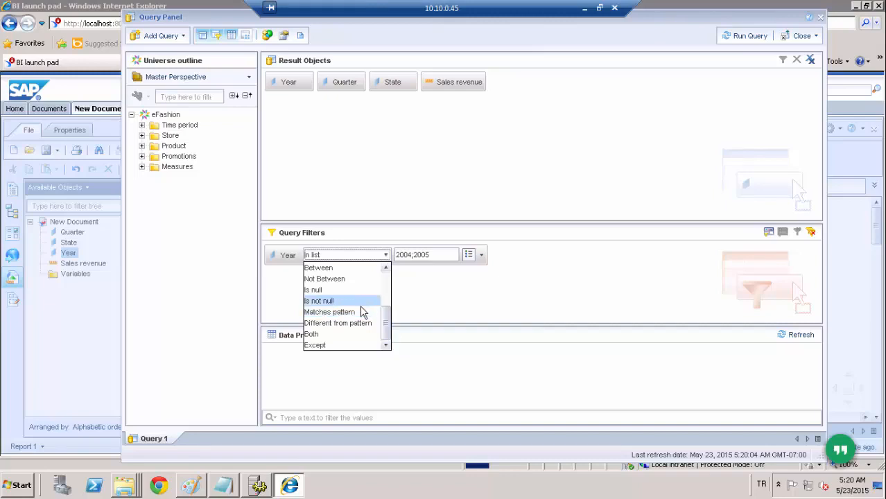
{"action": "left_click", "coordinate": [289, 256]}
{"action": "key", "text": "Delete"}
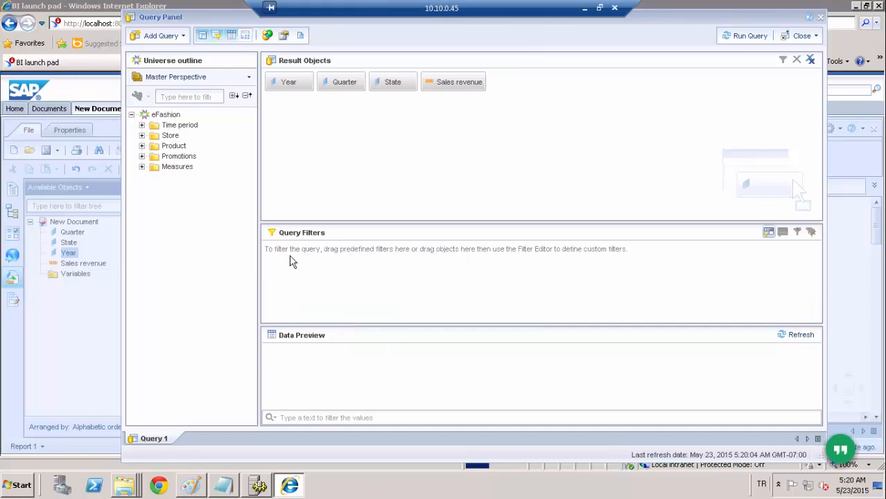
- Add City from the Store folder as a query filter and set its operator to Matches pattern
{"action": "left_click", "coordinate": [383, 85]}
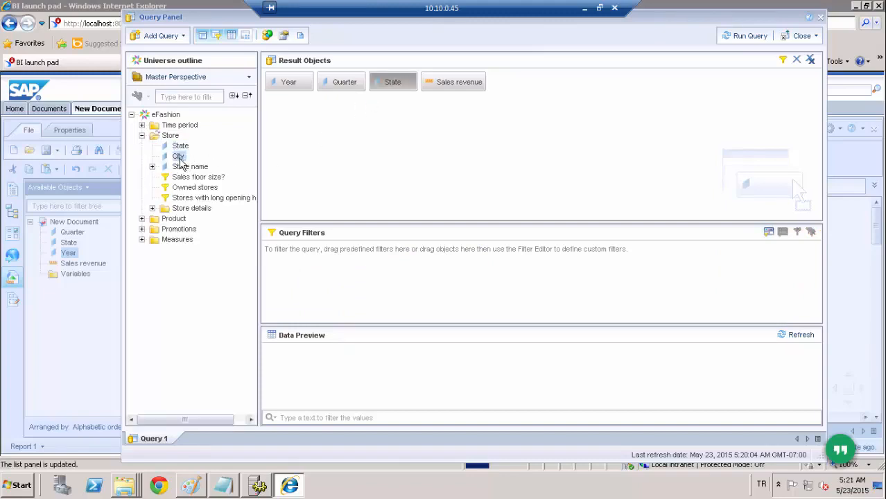
{"action": "left_click_drag", "start_coordinate": [180, 160], "coordinate": [303, 262]}
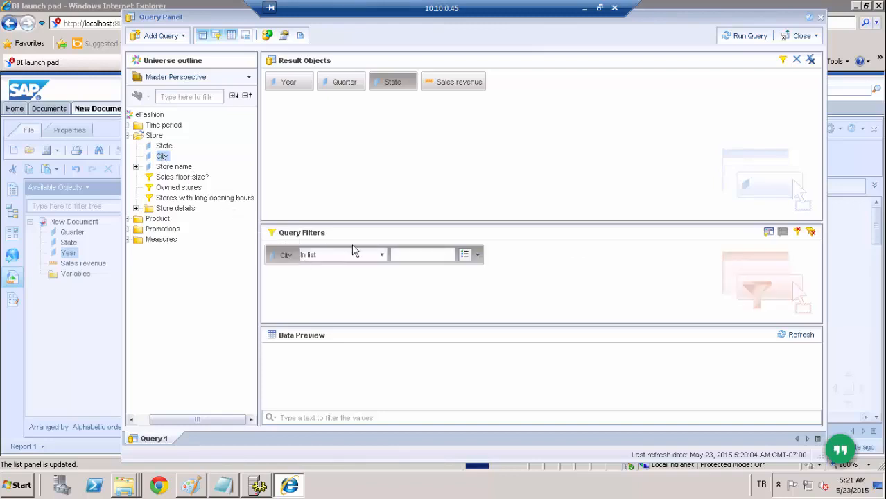
{"action": "left_click", "coordinate": [382, 255]}
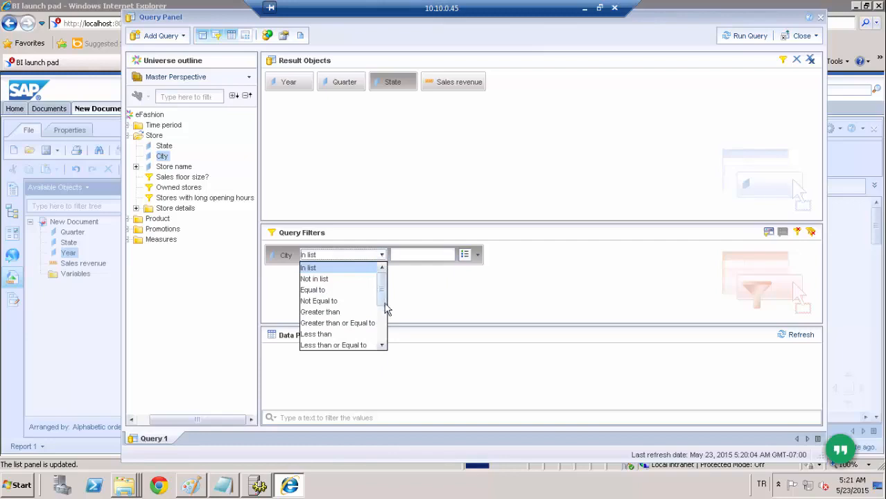
{"action": "left_click_drag", "start_coordinate": [385, 303], "coordinate": [383, 337]}
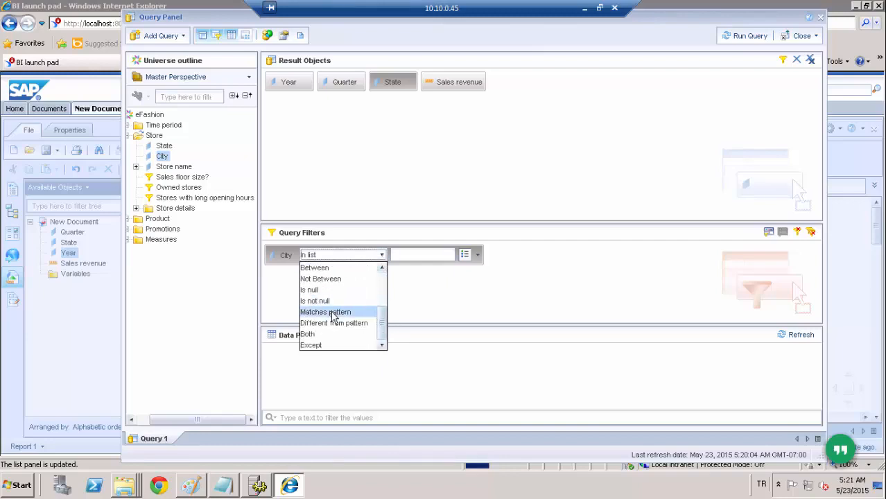
{"action": "left_click", "coordinate": [331, 313]}
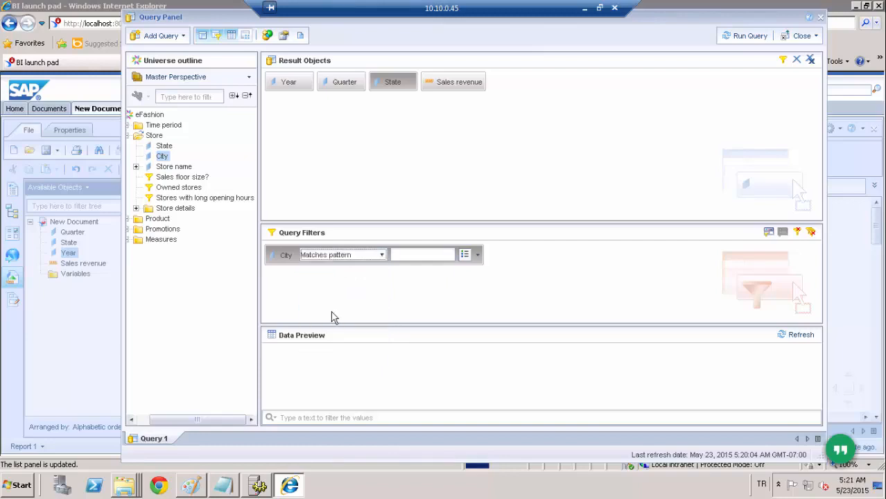
- Set the City filter's pattern to C% and run the query
{"action": "left_click", "coordinate": [426, 255]}
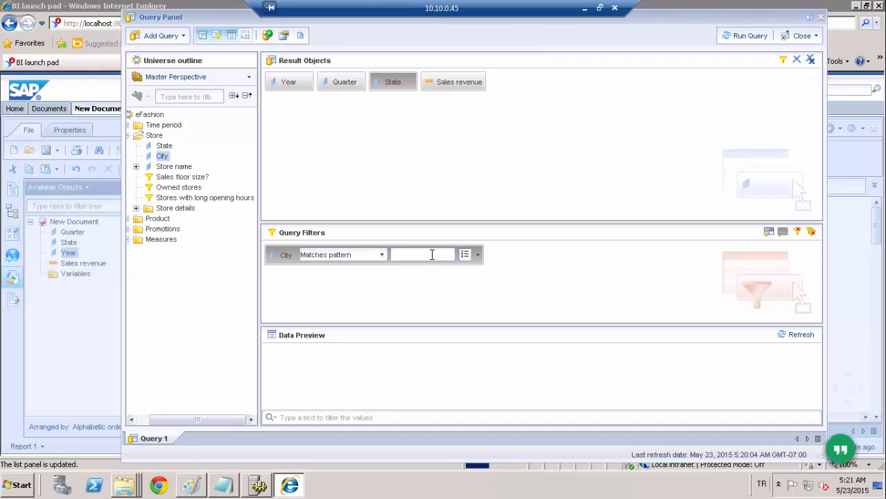
{"action": "type", "text": "C%"}
{"action": "left_click", "coordinate": [742, 36]}
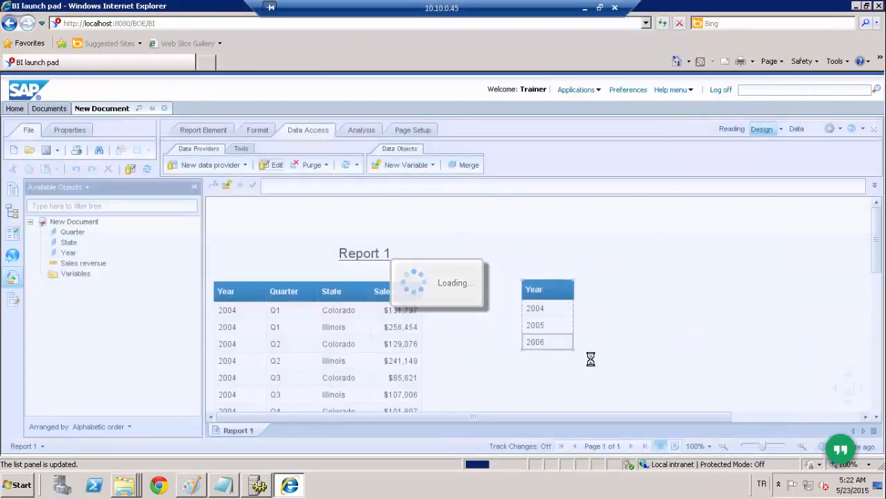
- Reopen the query for editing, add City from the Store folder to the result objects and run the query
{"action": "left_click", "coordinate": [274, 165]}
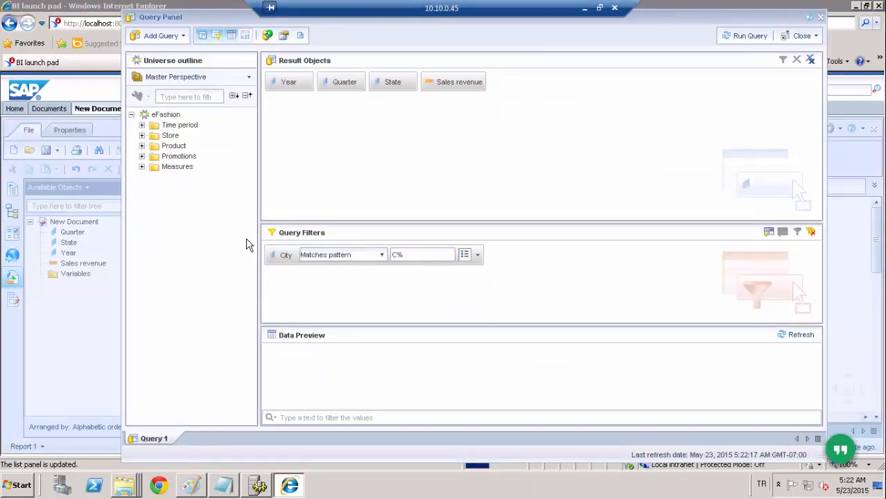
{"action": "left_click", "coordinate": [389, 83]}
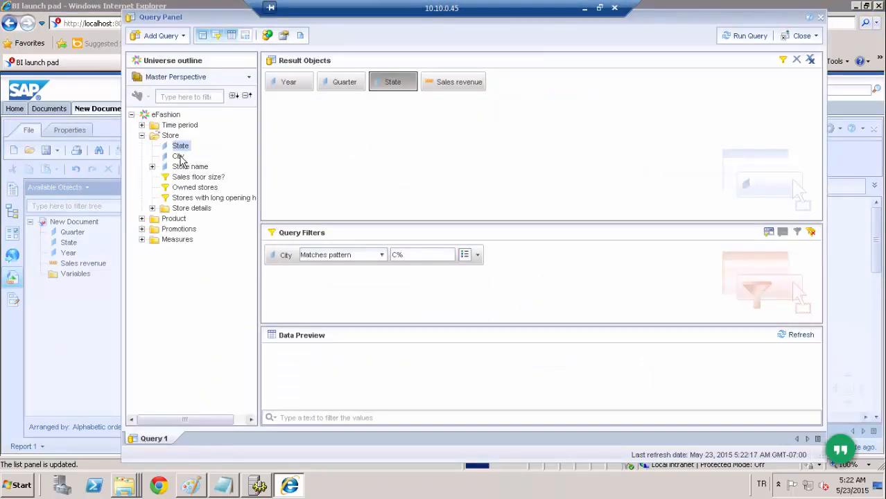
{"action": "left_click", "coordinate": [179, 157]}
{"action": "left_click_drag", "start_coordinate": [179, 157], "coordinate": [407, 159]}
{"action": "left_click", "coordinate": [745, 39]}
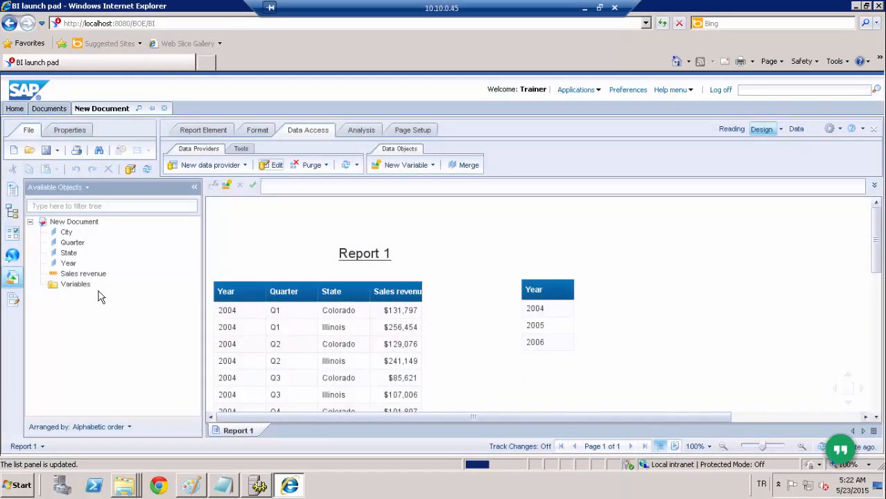
- Insert City as a separate table beside the Year table and fit its column width to the city names
{"action": "left_click_drag", "start_coordinate": [67, 237], "coordinate": [637, 296]}
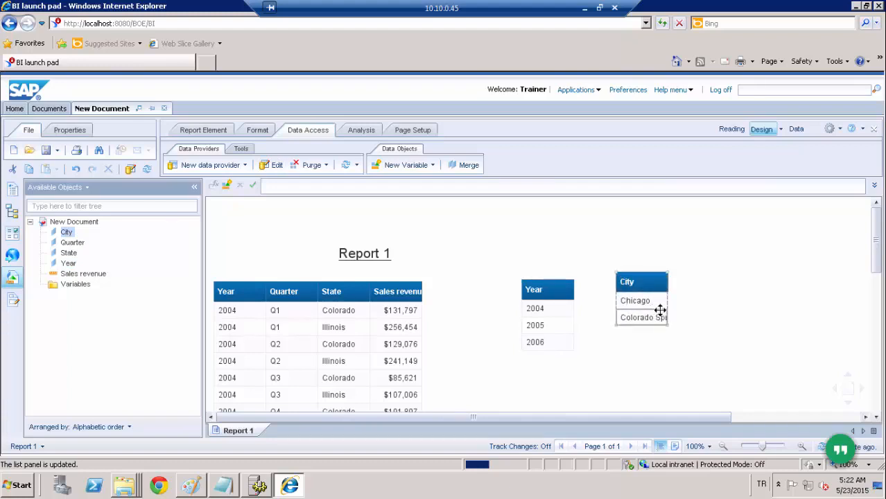
{"action": "left_click", "coordinate": [660, 314]}
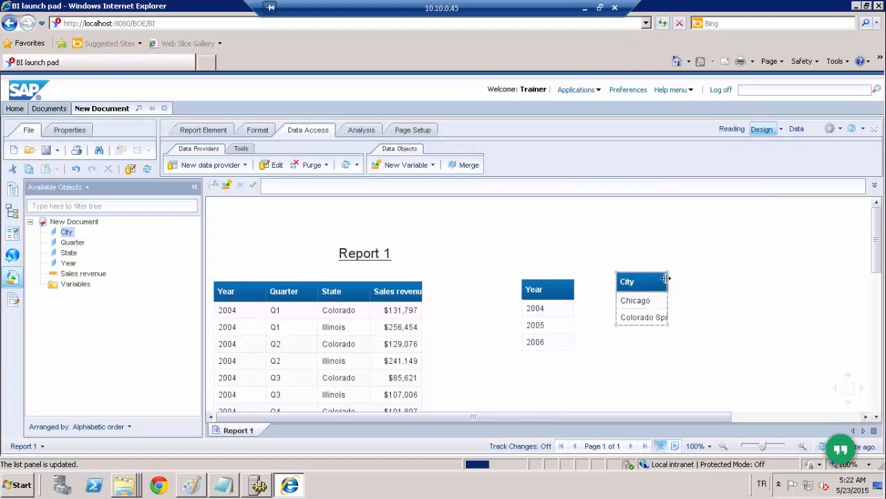
{"action": "double_click", "coordinate": [668, 283]}
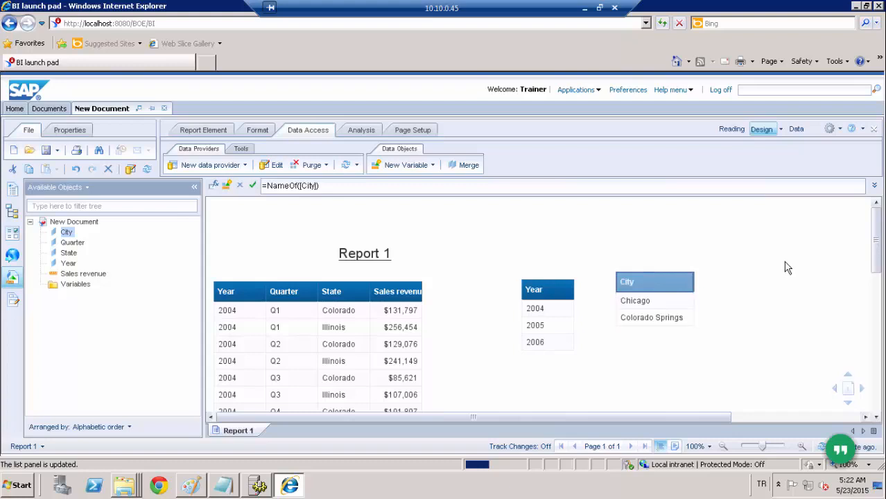
- Reopen the report's query for editing and set the City filter's operator to Both
{"action": "left_click", "coordinate": [279, 168]}
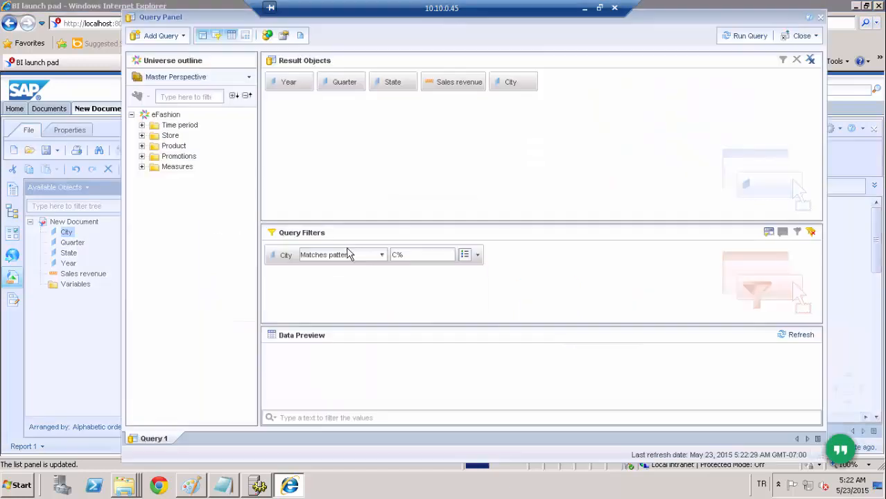
{"action": "left_click", "coordinate": [383, 256]}
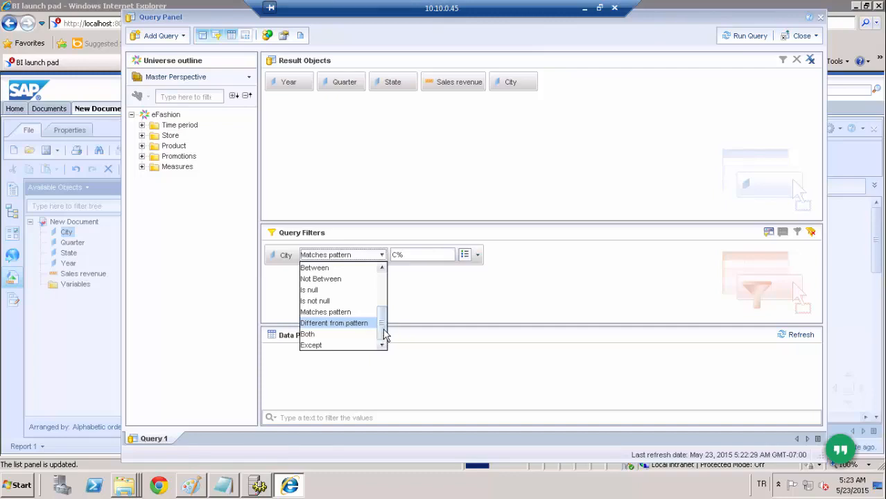
{"action": "left_click", "coordinate": [351, 336]}
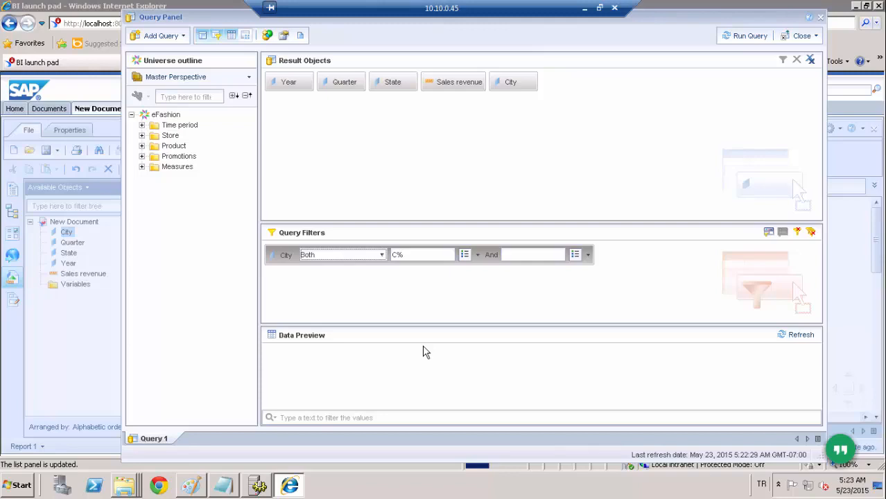
- Set the two values of the City filter's Both condition to FIXED and MOBILE
{"action": "left_click", "coordinate": [280, 258]}
{"action": "double_click", "coordinate": [422, 255]}
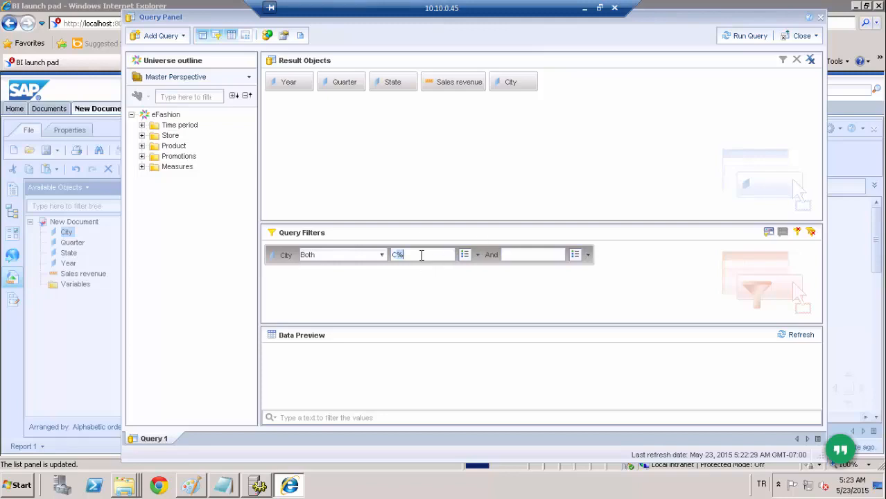
{"action": "key", "text": "BackSpace"}
{"action": "type", "text": "FIXED"}
{"action": "left_click", "coordinate": [509, 258]}
{"action": "type", "text": "MOBILE"}
- Set the City filter's operator to Except and its value type to Prompt
{"action": "left_click", "coordinate": [381, 254]}
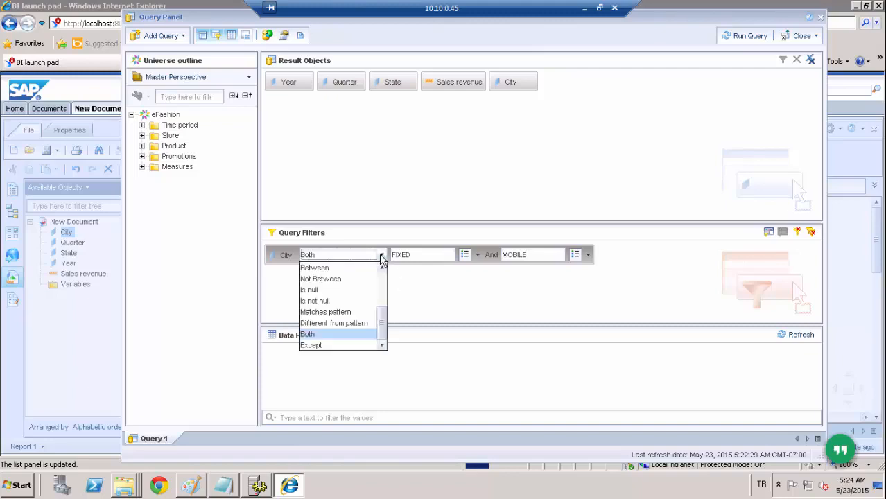
{"action": "left_click", "coordinate": [354, 345]}
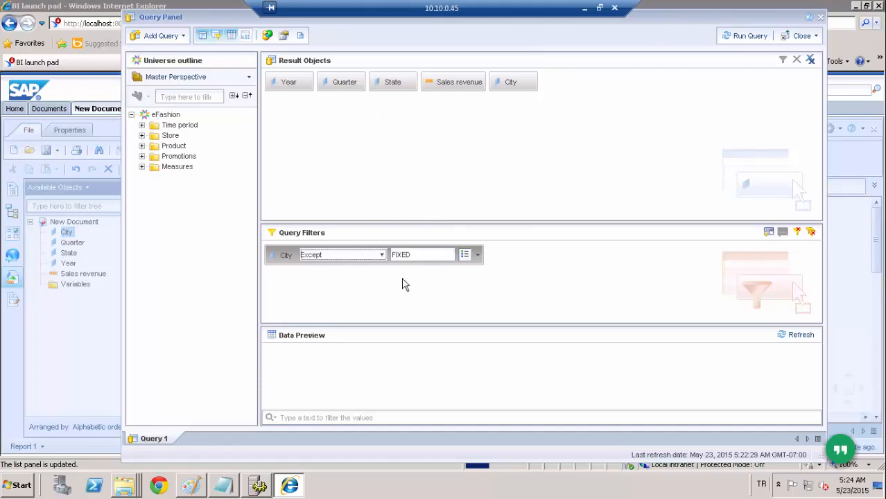
{"action": "left_click", "coordinate": [479, 260]}
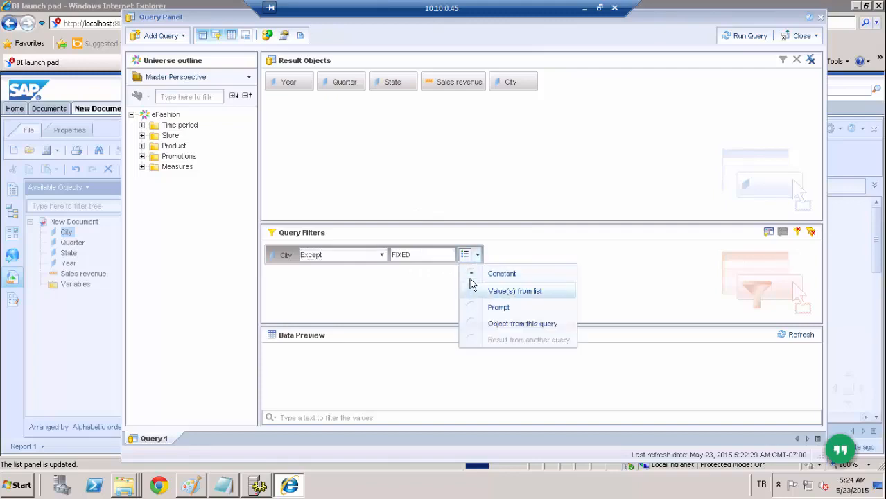
{"action": "left_click", "coordinate": [474, 313]}
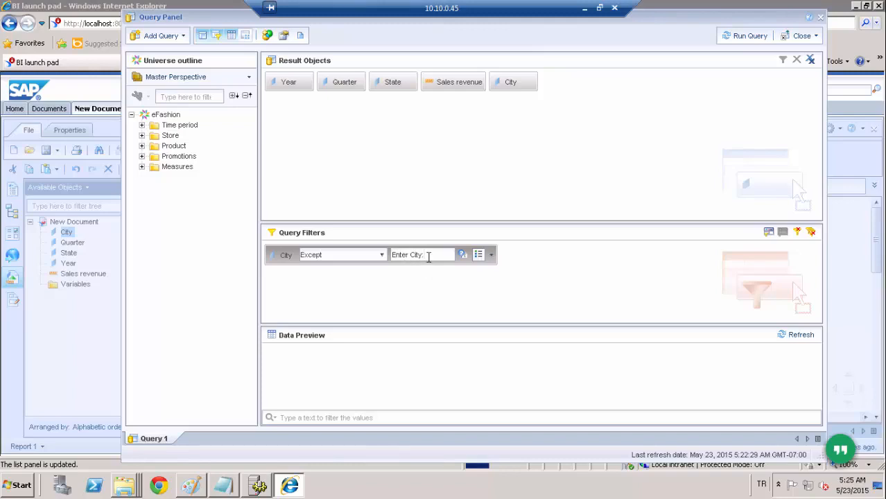
- Delete the City filter from the query
{"action": "left_click_drag", "start_coordinate": [428, 255], "coordinate": [392, 255]}
{"action": "left_click", "coordinate": [286, 257]}
{"action": "key", "text": "Delete"}
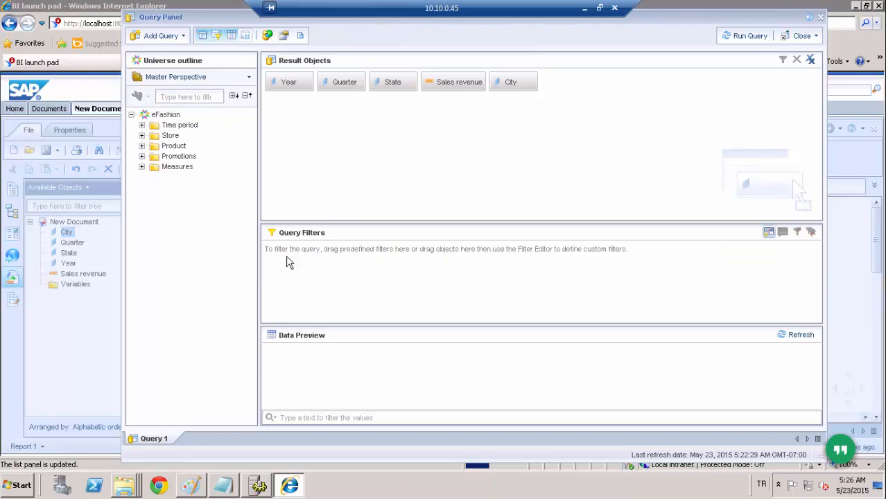
- Add the Year result object as an In list query filter and set its value type to Prompt
{"action": "left_click", "coordinate": [295, 81]}
{"action": "left_click_drag", "start_coordinate": [295, 82], "coordinate": [358, 275]}
{"action": "left_click", "coordinate": [477, 256]}
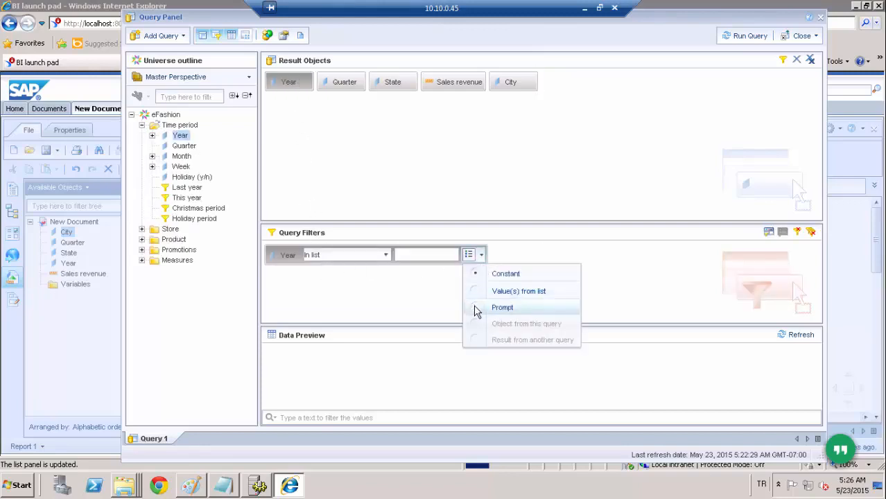
{"action": "left_click", "coordinate": [478, 306]}
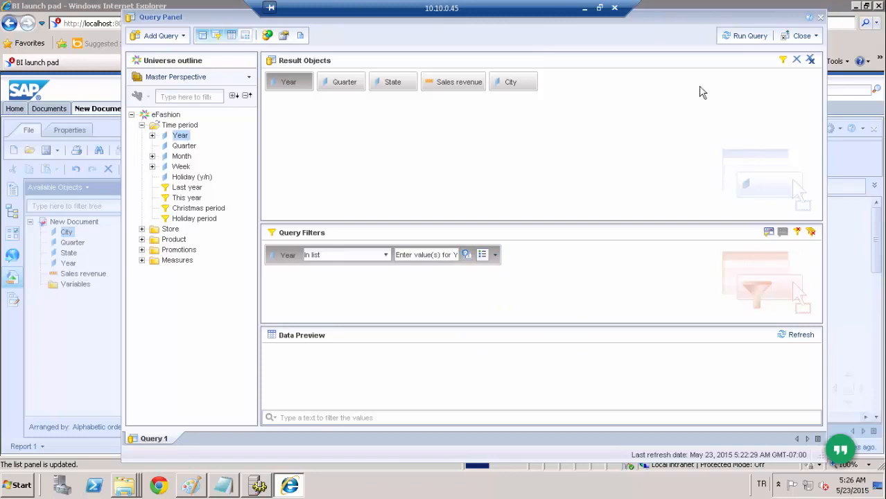
- Run the query and answer the Year prompt with 2004
{"action": "left_click", "coordinate": [752, 36]}
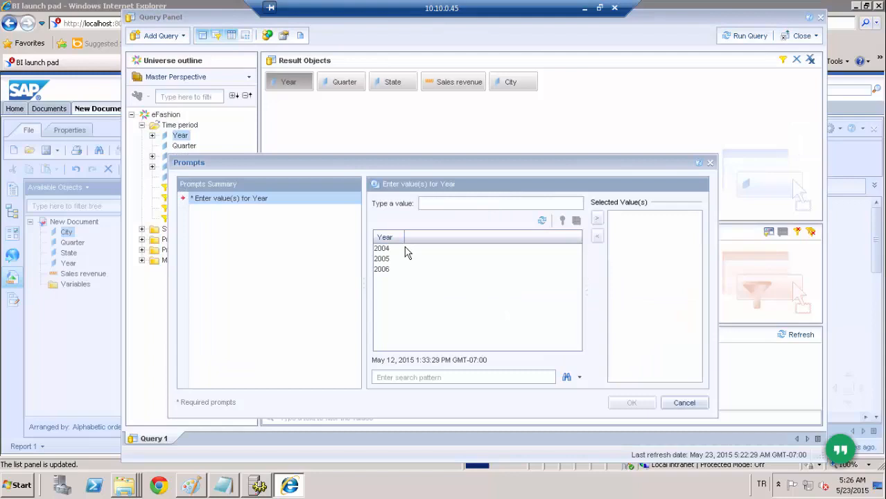
{"action": "double_click", "coordinate": [389, 248]}
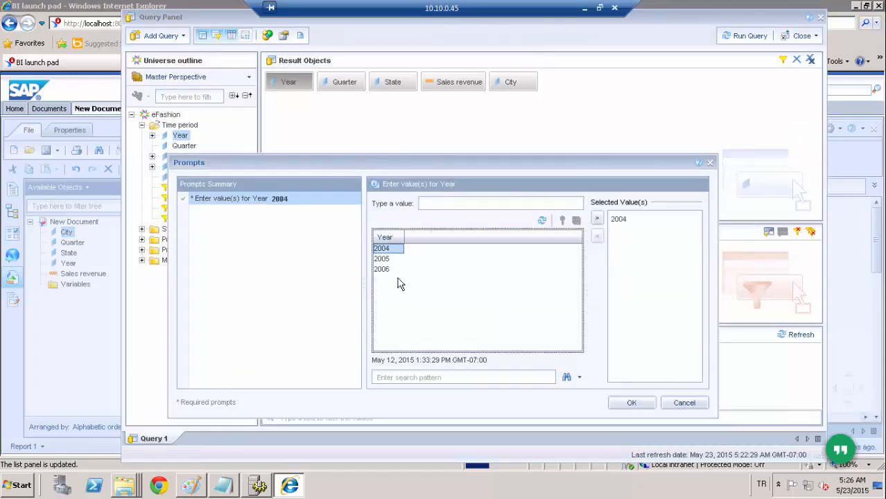
{"action": "left_click", "coordinate": [633, 403]}
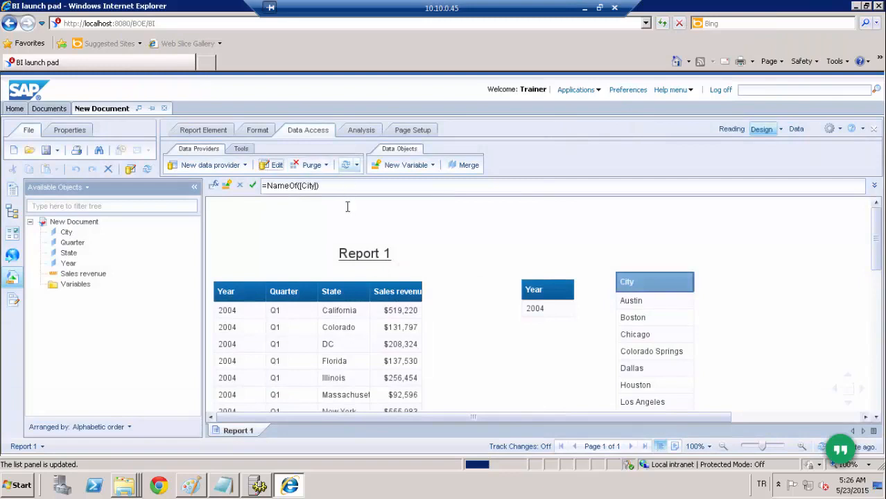
- Refresh the report's data and add 2005 to the selected values of the Year prompt
{"action": "left_click", "coordinate": [357, 215]}
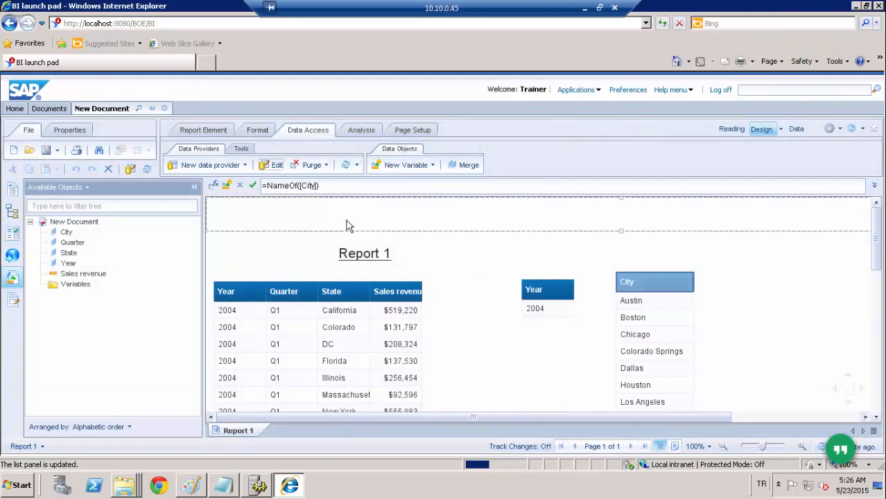
{"action": "left_click", "coordinate": [345, 166]}
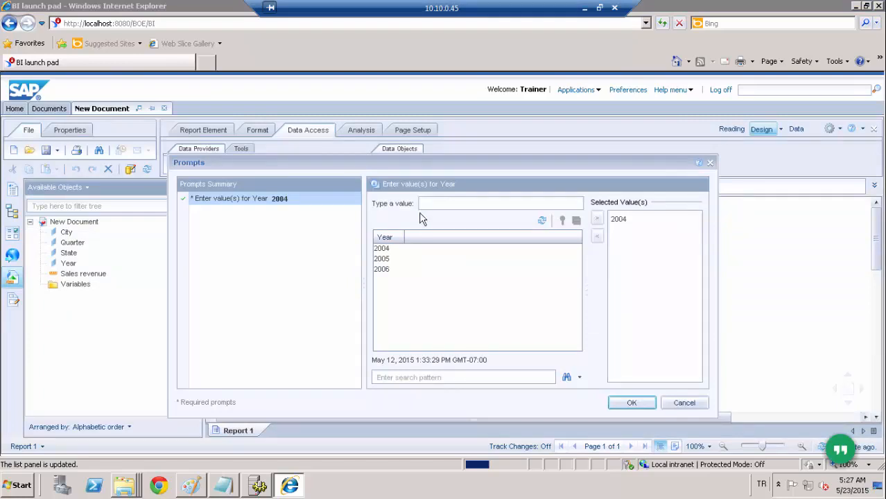
{"action": "double_click", "coordinate": [386, 260]}
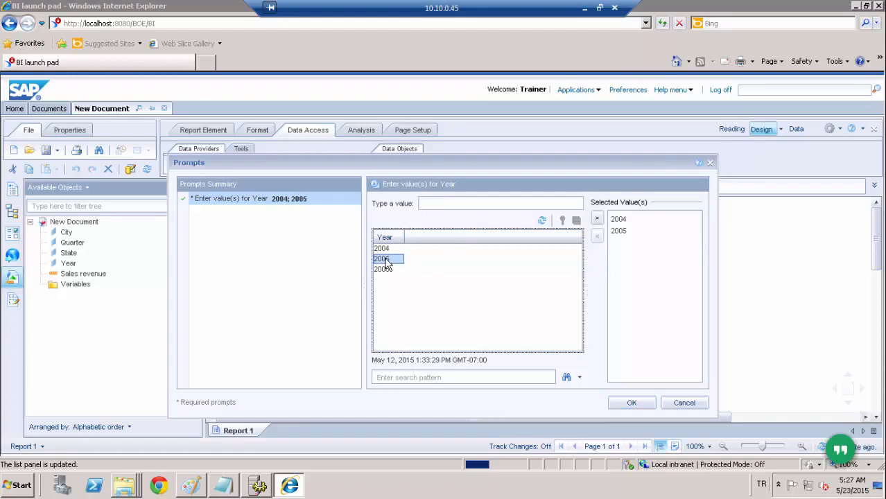
{"action": "left_click", "coordinate": [632, 404]}
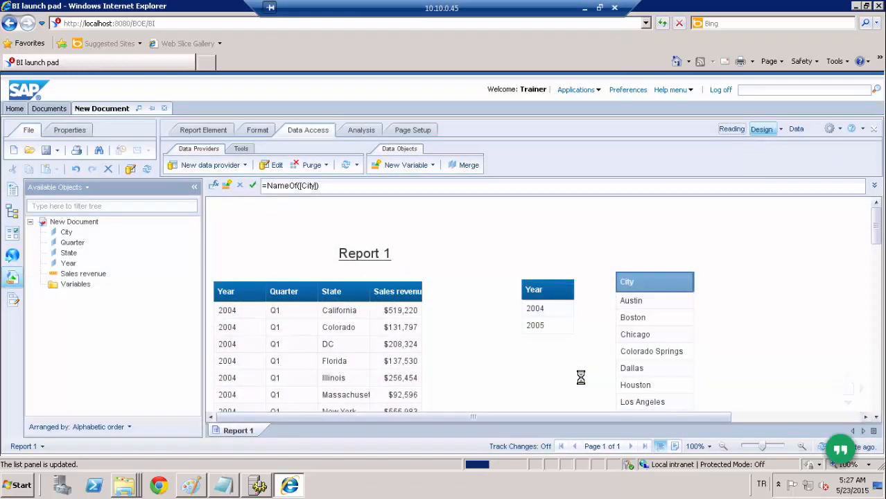
- Open the query for editing and review the value type options and prompt properties of the Year filter
{"action": "left_click", "coordinate": [272, 164]}
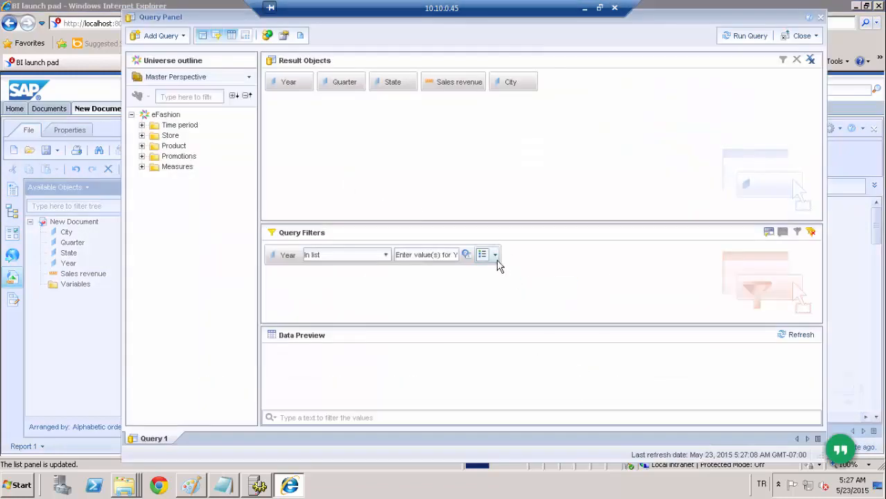
{"action": "left_click", "coordinate": [495, 256]}
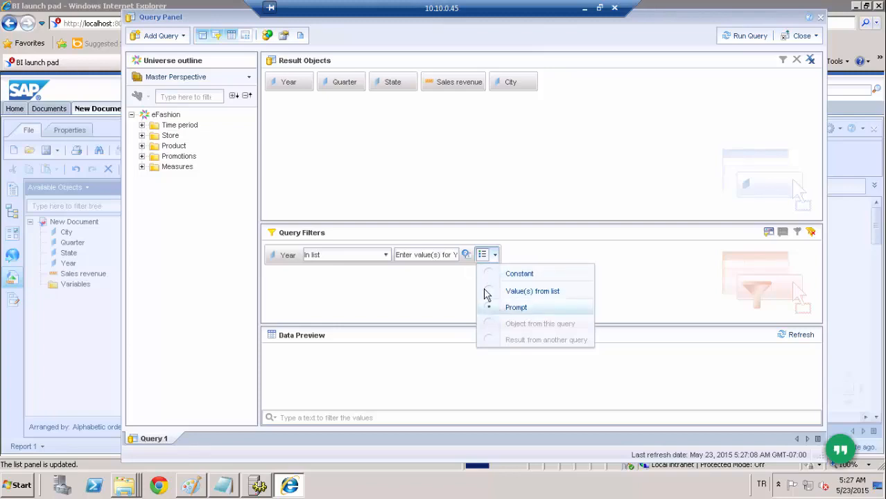
{"action": "left_click", "coordinate": [466, 254]}
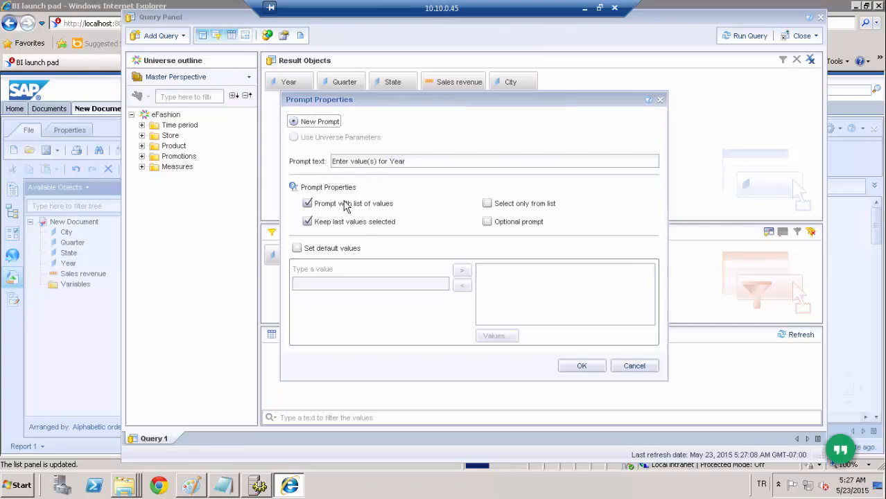
{"action": "left_click", "coordinate": [416, 161]}
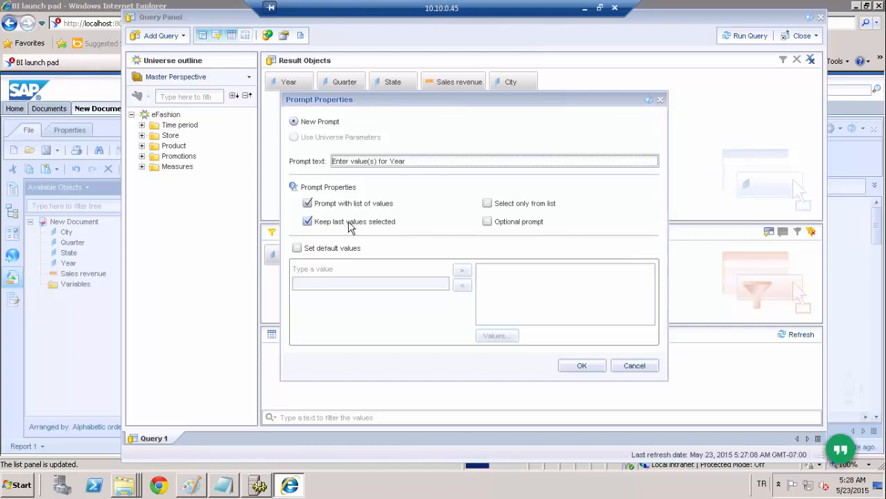
{"action": "left_click", "coordinate": [571, 366]}
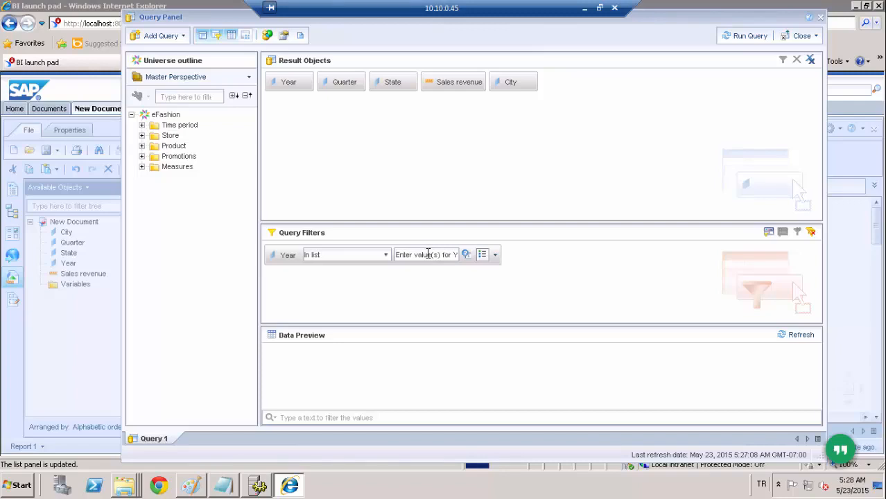
- Add the Quarter and City result objects as query filters below the Year filter
{"action": "left_click", "coordinate": [327, 88]}
{"action": "left_click_drag", "start_coordinate": [329, 299], "coordinate": [336, 288]}
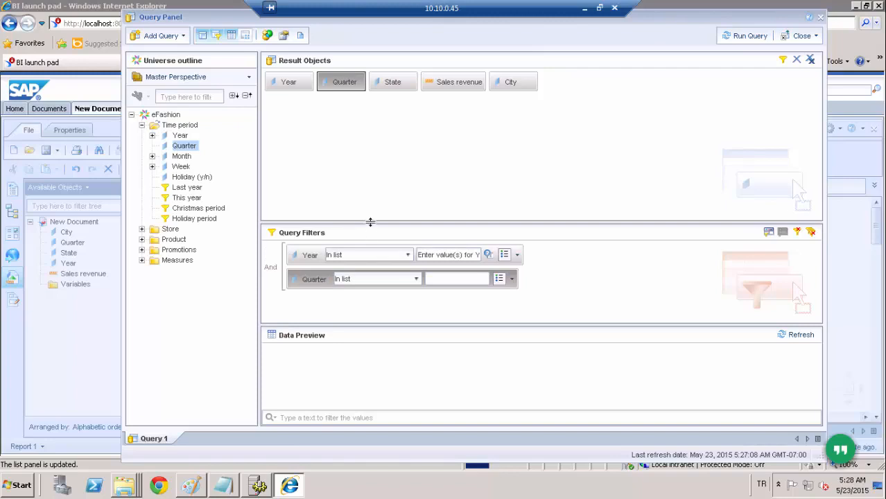
{"action": "left_click_drag", "start_coordinate": [370, 223], "coordinate": [376, 164]}
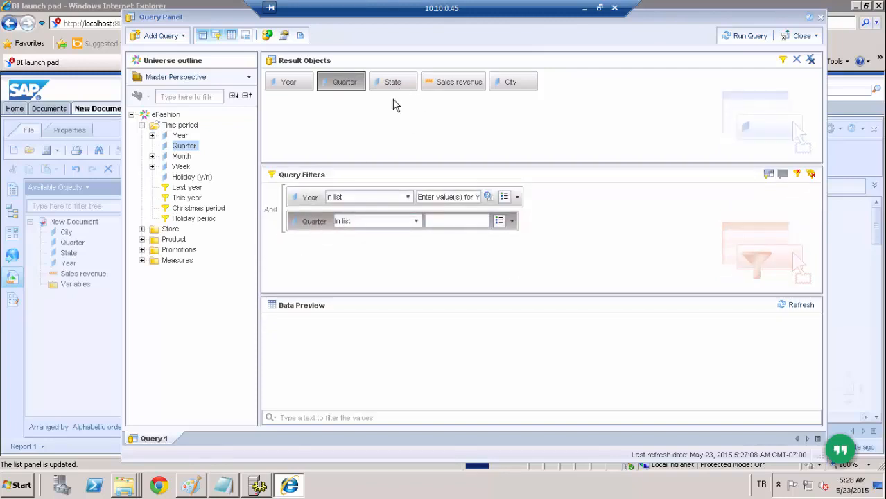
{"action": "left_click", "coordinate": [512, 83]}
{"action": "left_click_drag", "start_coordinate": [373, 219], "coordinate": [332, 257]}
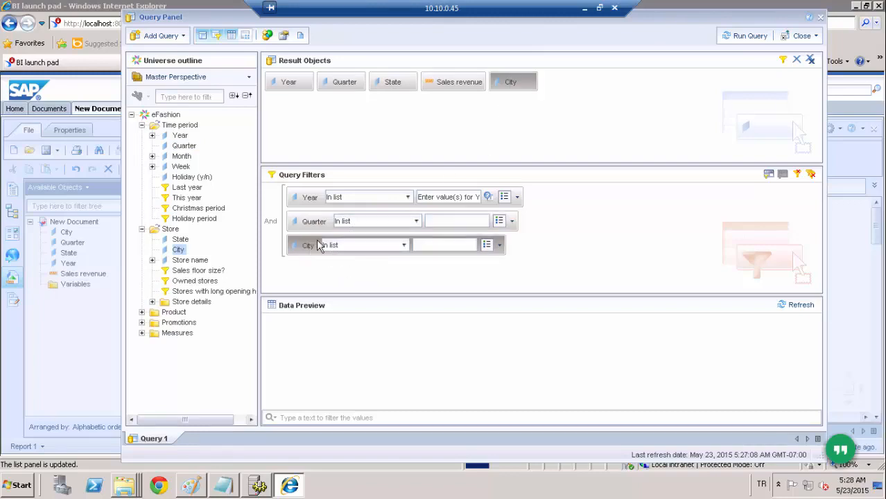
- Set the Year filter's value to 2004 and pick Q1 from the list of values for the Quarter filter
{"action": "left_click", "coordinate": [439, 197]}
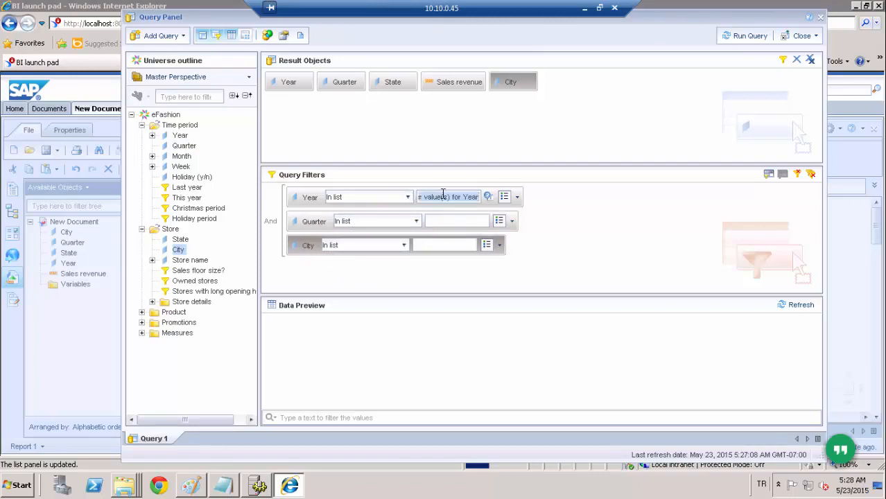
{"action": "type", "text": "2004"}
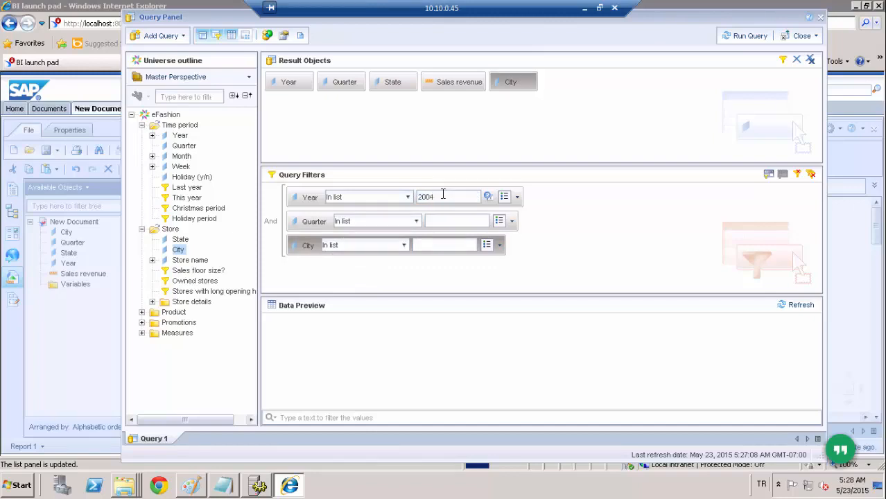
{"action": "left_click", "coordinate": [512, 221]}
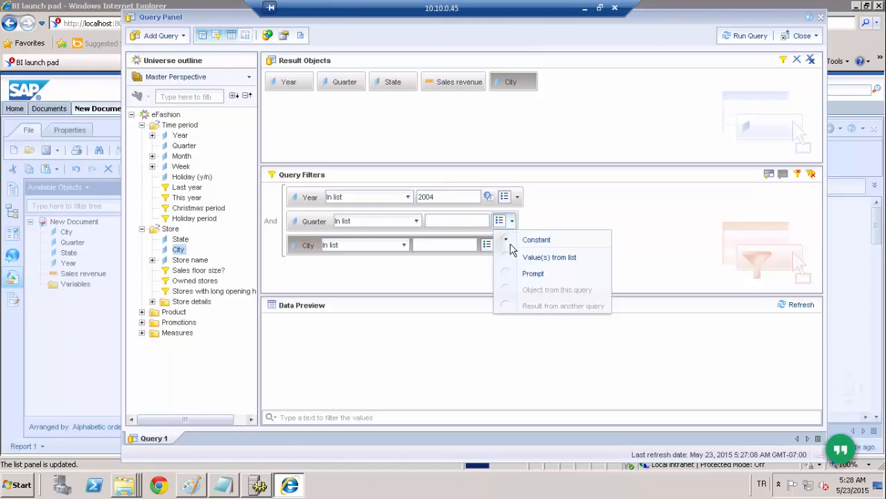
{"action": "left_click", "coordinate": [508, 261]}
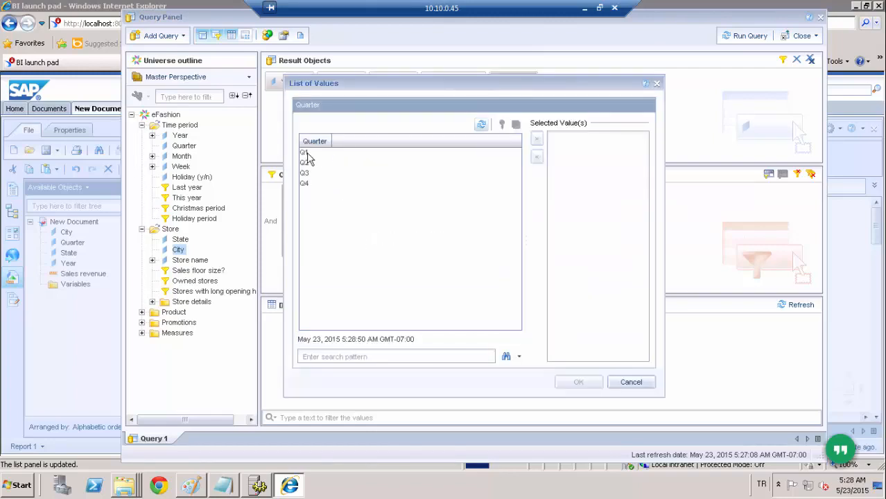
{"action": "double_click", "coordinate": [304, 153]}
{"action": "left_click", "coordinate": [577, 382]}
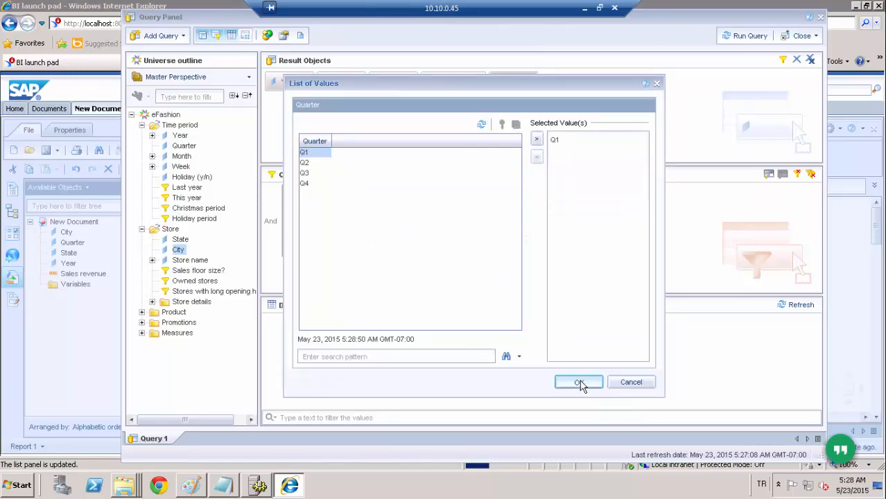
- Add Sales revenue as a query filter with the operator Greater than and the value 1000
{"action": "left_click_drag", "start_coordinate": [451, 82], "coordinate": [308, 253]}
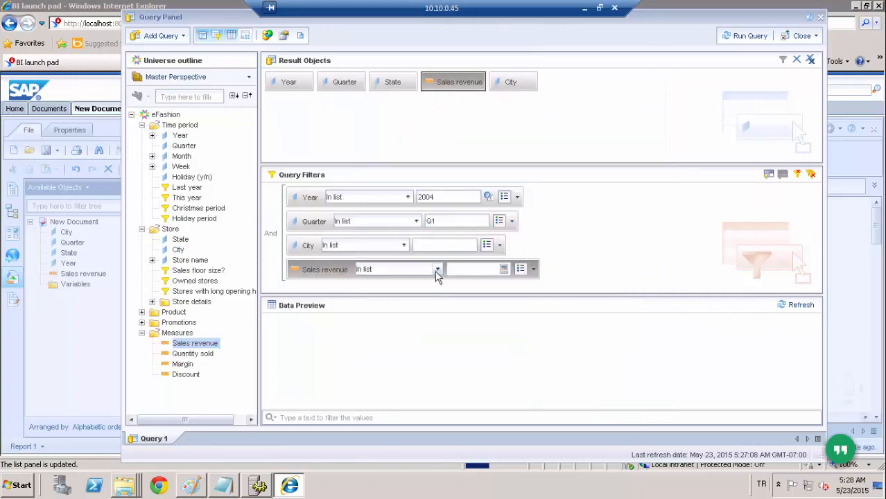
{"action": "left_click", "coordinate": [438, 269]}
{"action": "left_click", "coordinate": [384, 327]}
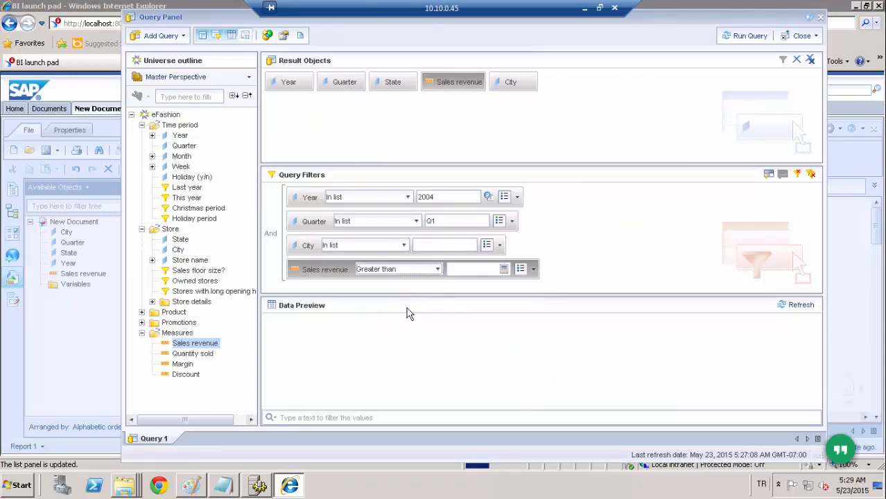
{"action": "left_click", "coordinate": [468, 271]}
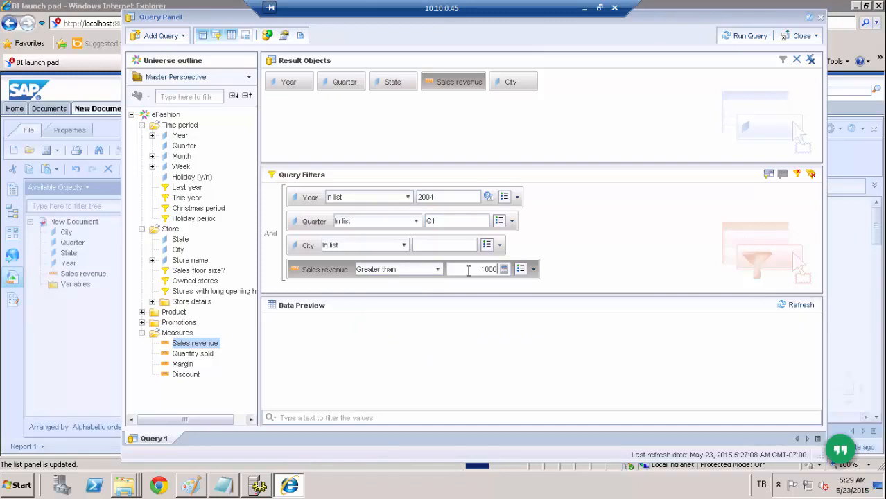
- Set the City filter to Chicago, chosen from its list of values
{"action": "left_click", "coordinate": [499, 245]}
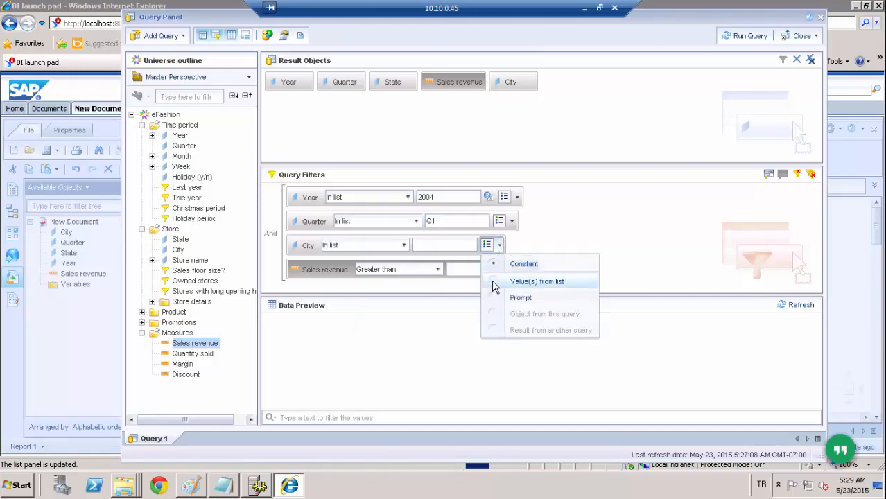
{"action": "left_click", "coordinate": [497, 283]}
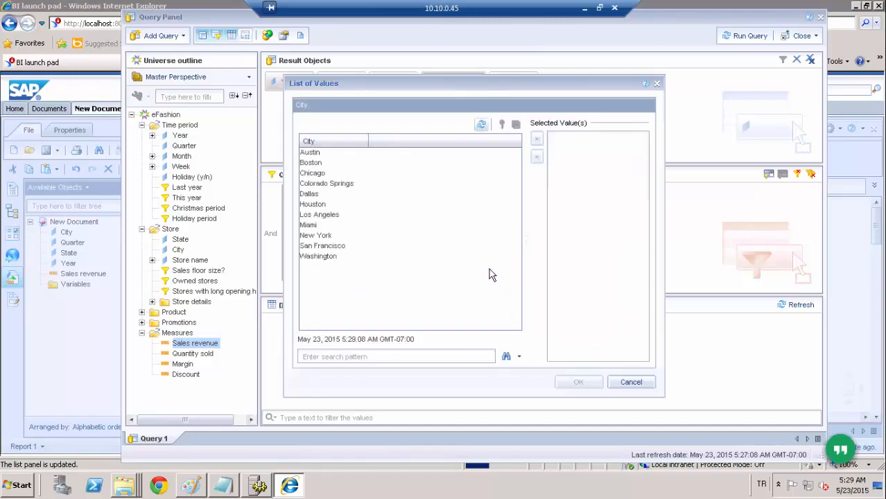
{"action": "double_click", "coordinate": [321, 174]}
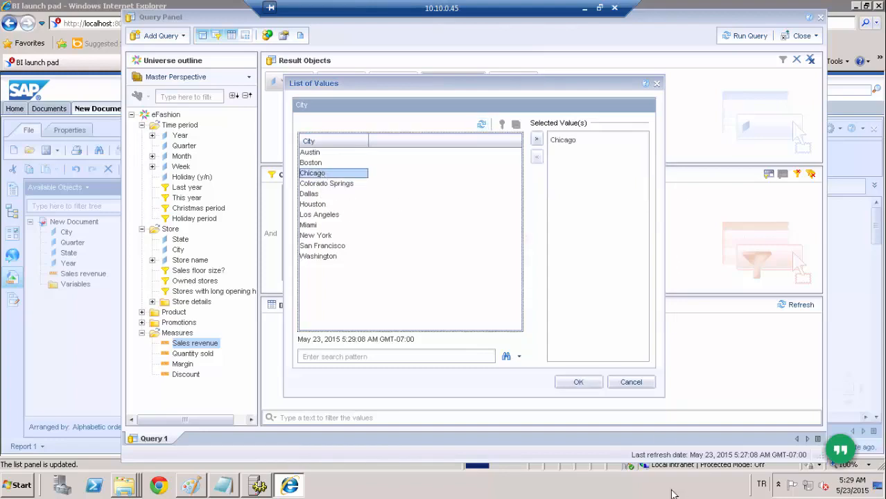
{"action": "left_click", "coordinate": [581, 386]}
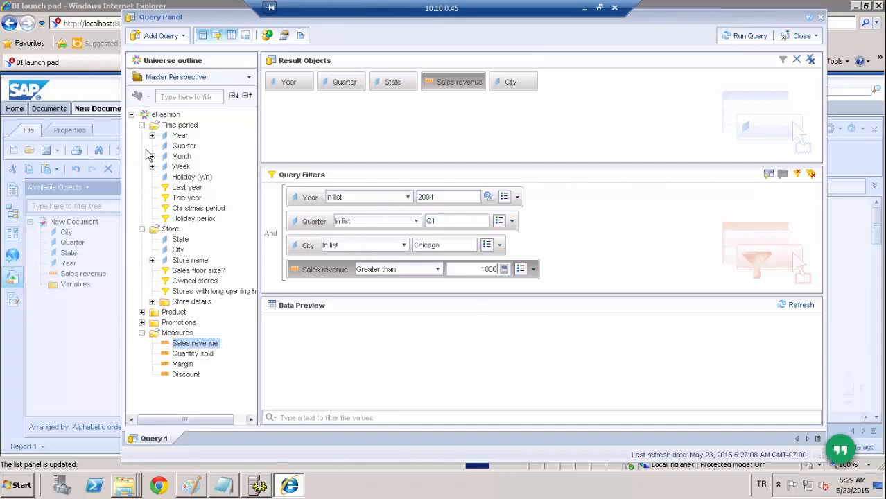
- Add the SKU number object from the Product folder to the result objects
{"action": "left_click", "coordinate": [143, 312]}
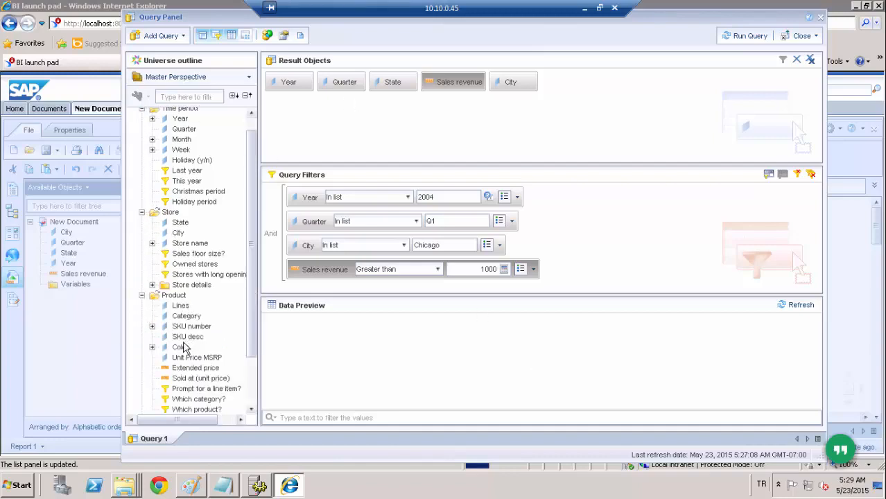
{"action": "left_click_drag", "start_coordinate": [188, 330], "coordinate": [546, 109]}
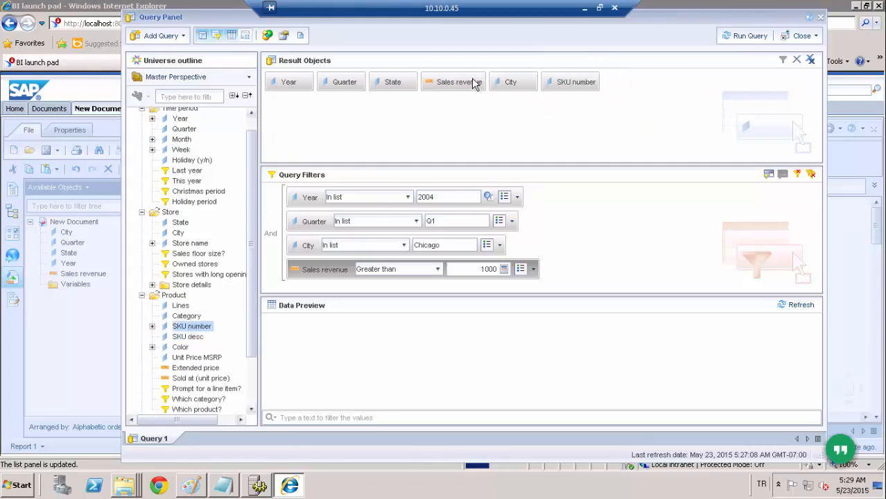
{"action": "mouse_move", "coordinate": [476, 83]}
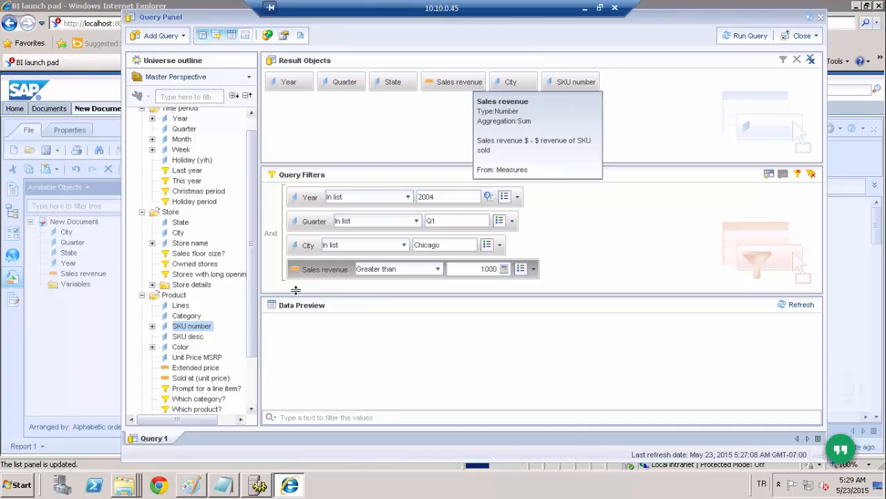
- Nest the Quarter filter with Year and the Sales revenue filter with City to form two filter groups
{"action": "left_click", "coordinate": [303, 247]}
{"action": "left_click_drag", "start_coordinate": [300, 227], "coordinate": [303, 204]}
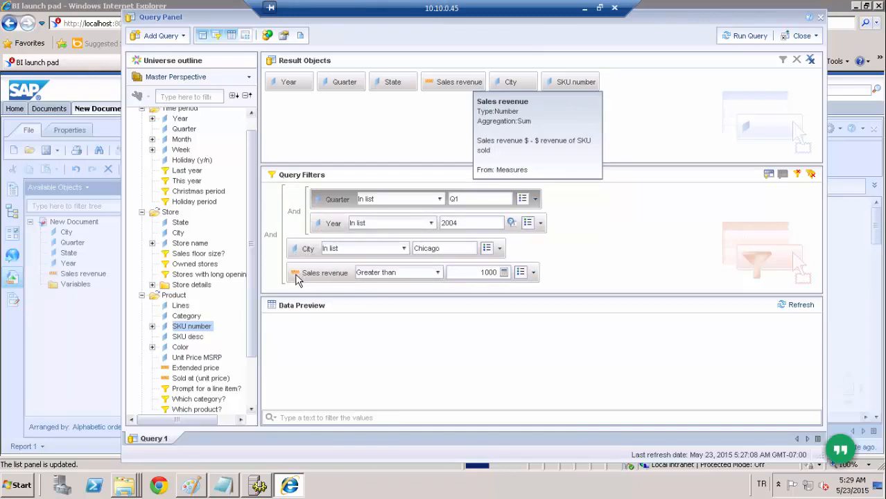
{"action": "left_click_drag", "start_coordinate": [295, 274], "coordinate": [302, 261]}
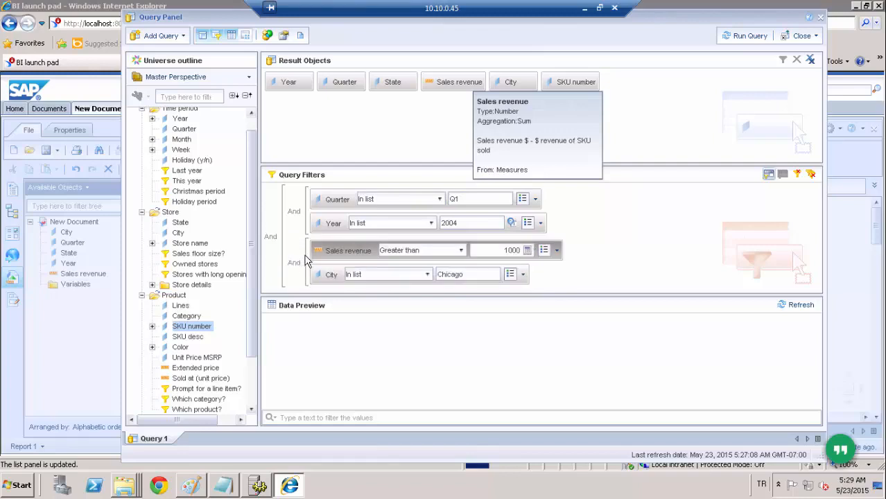
- Switch the operator inside the Quarter and Year group and the outer operator joining both groups to Or
{"action": "left_click", "coordinate": [292, 213]}
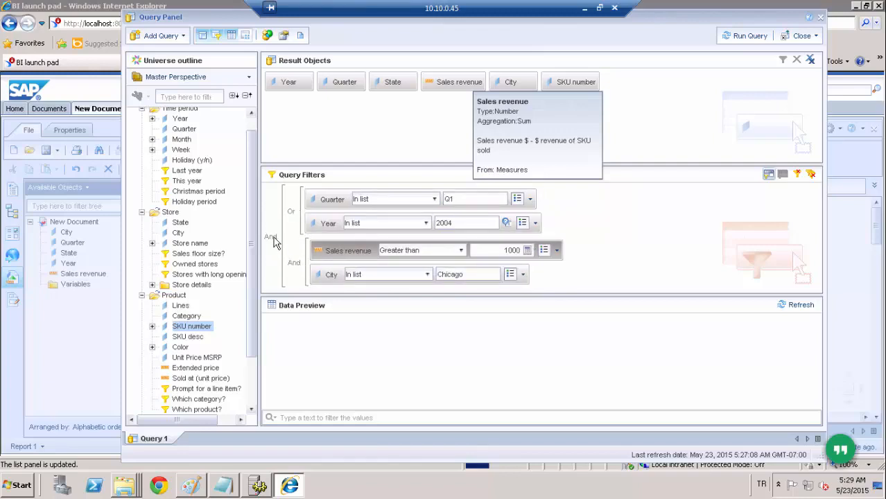
{"action": "left_click", "coordinate": [271, 238]}
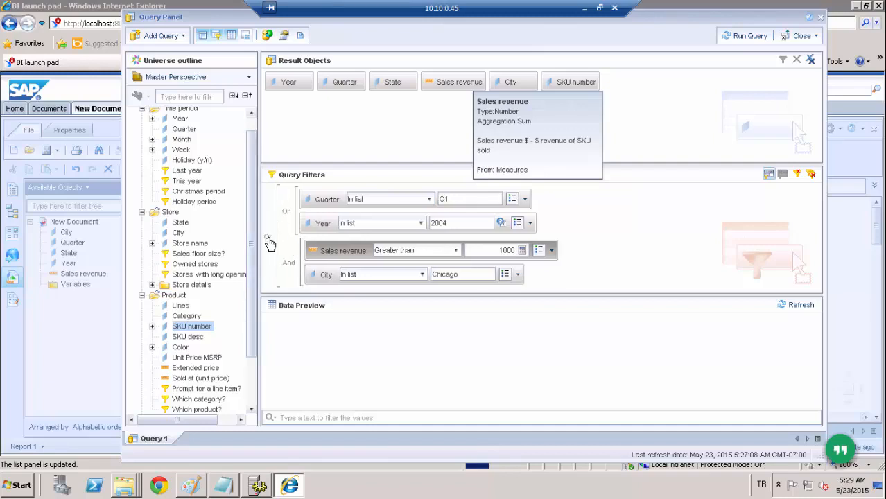